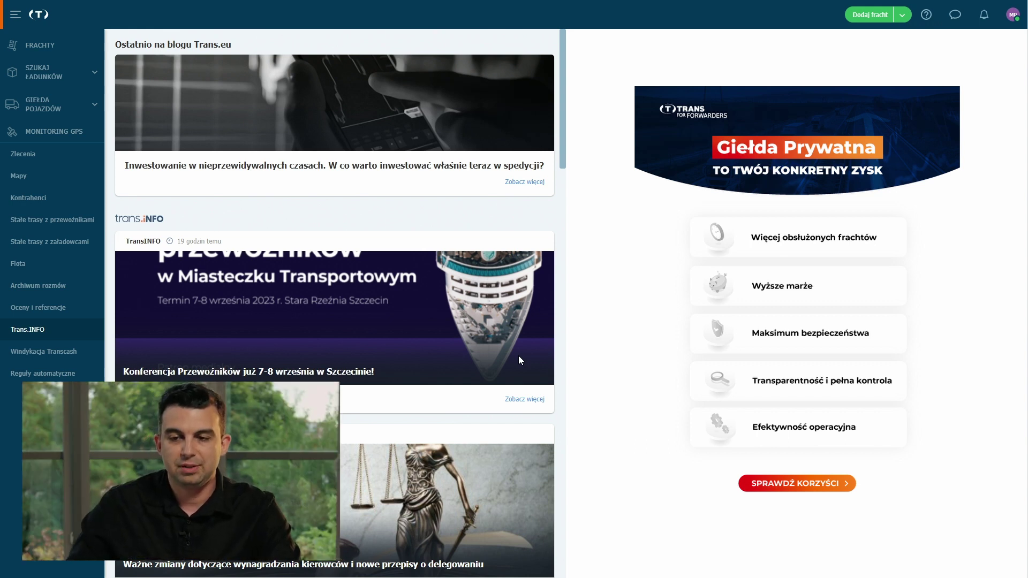
# Start a new freight loading in PL 50-001 Wrocław and unloading in PL 00-003 Warszawa.
pyautogui.click(870, 15)
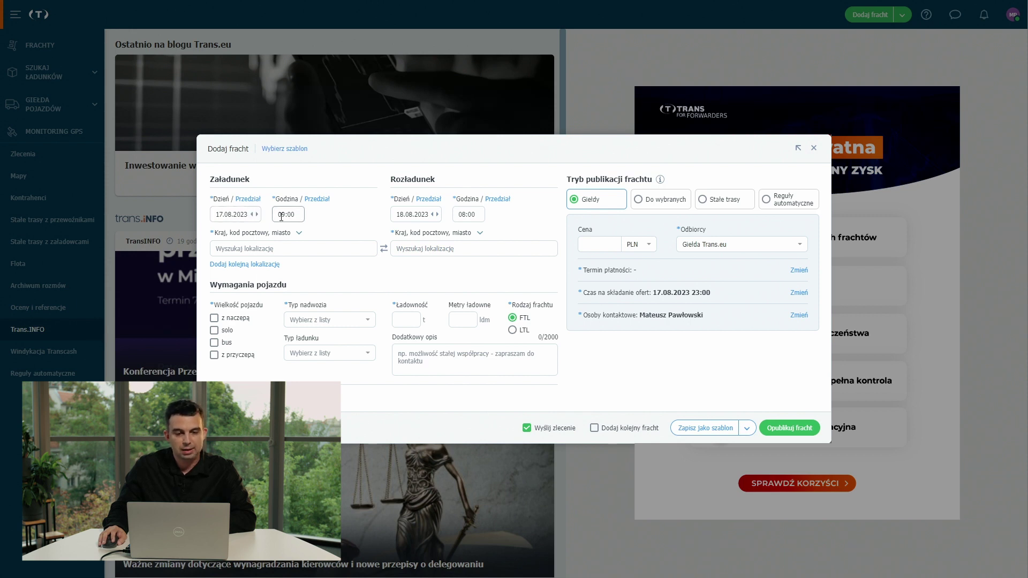
pyautogui.click(320, 252)
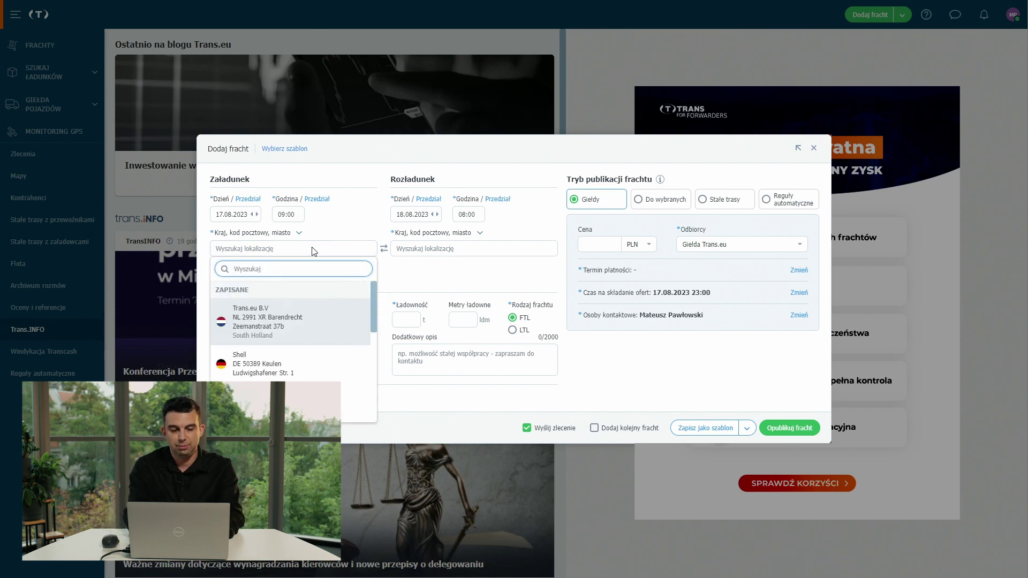
pyautogui.write('wrocław')
pyautogui.click(286, 310)
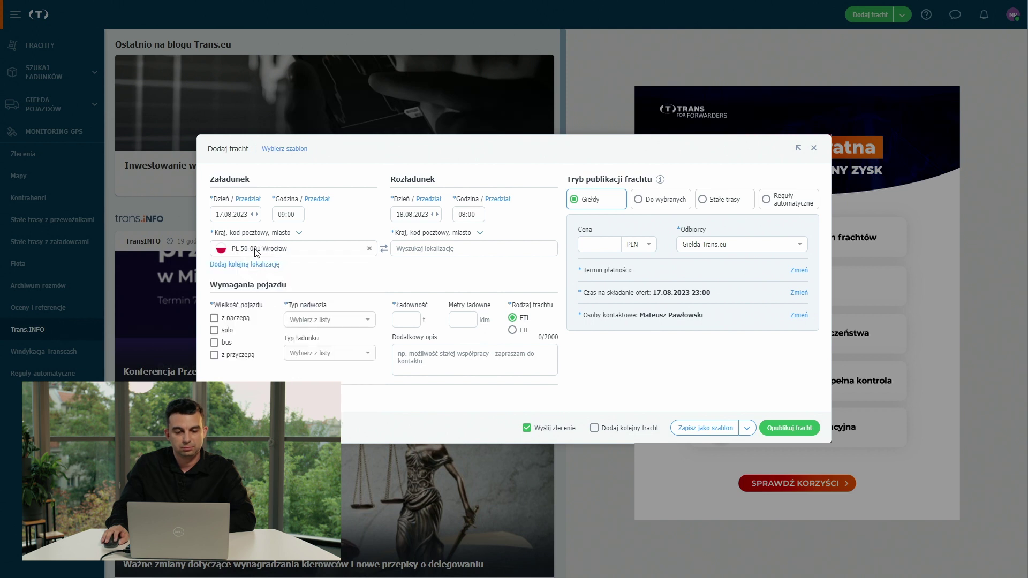
pyautogui.click(464, 214)
pyautogui.click(438, 249)
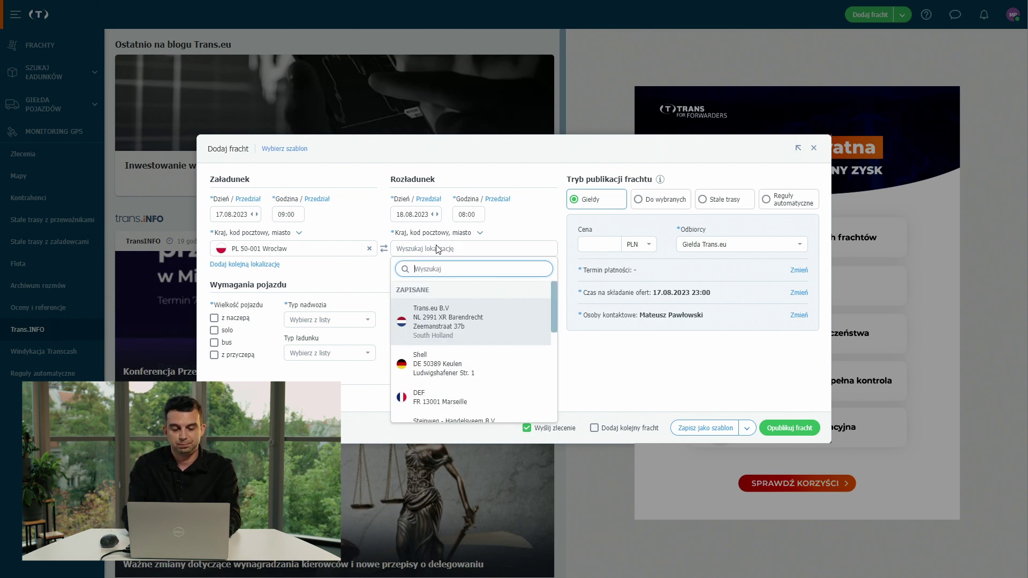
pyautogui.write('wr')
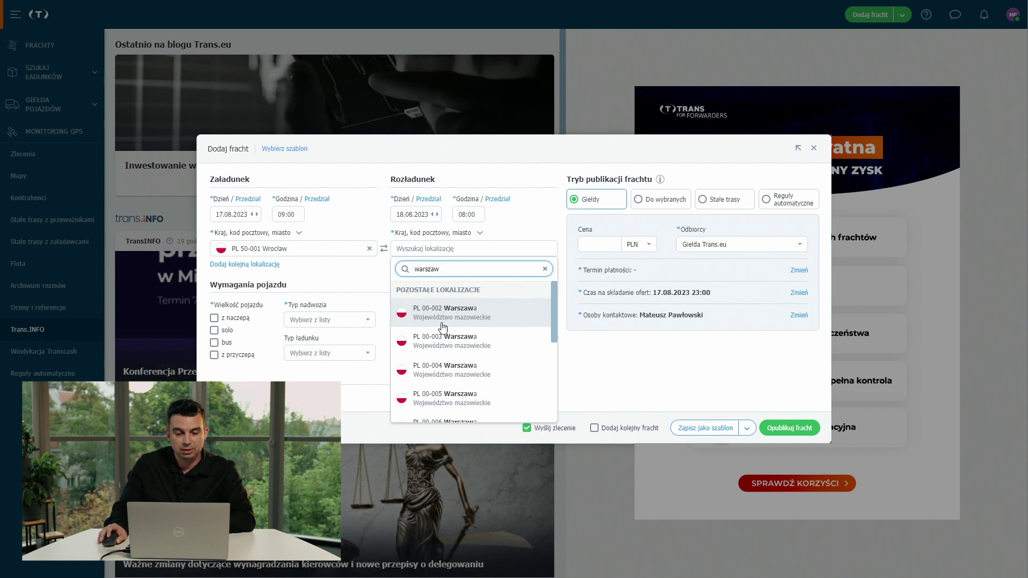
pyautogui.click(446, 346)
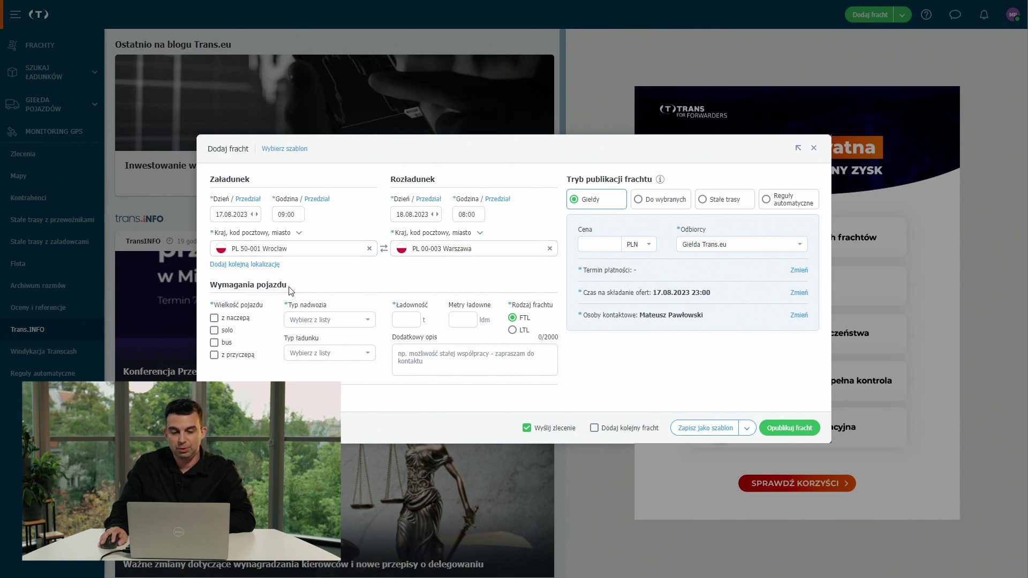
# Allow solo and bus vehicles with a standard body type and 4 t capacity.
pyautogui.click(214, 331)
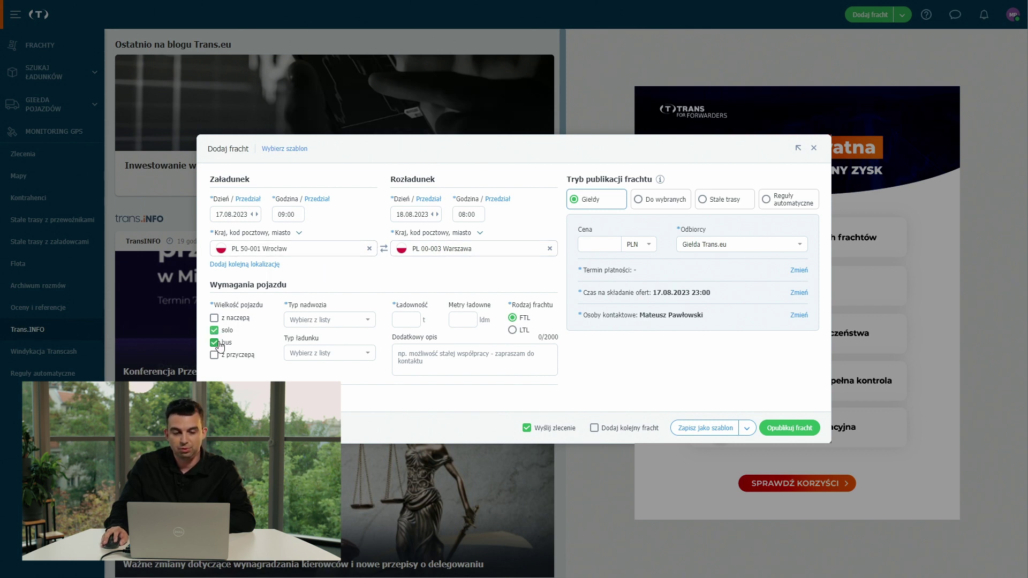
pyautogui.click(308, 320)
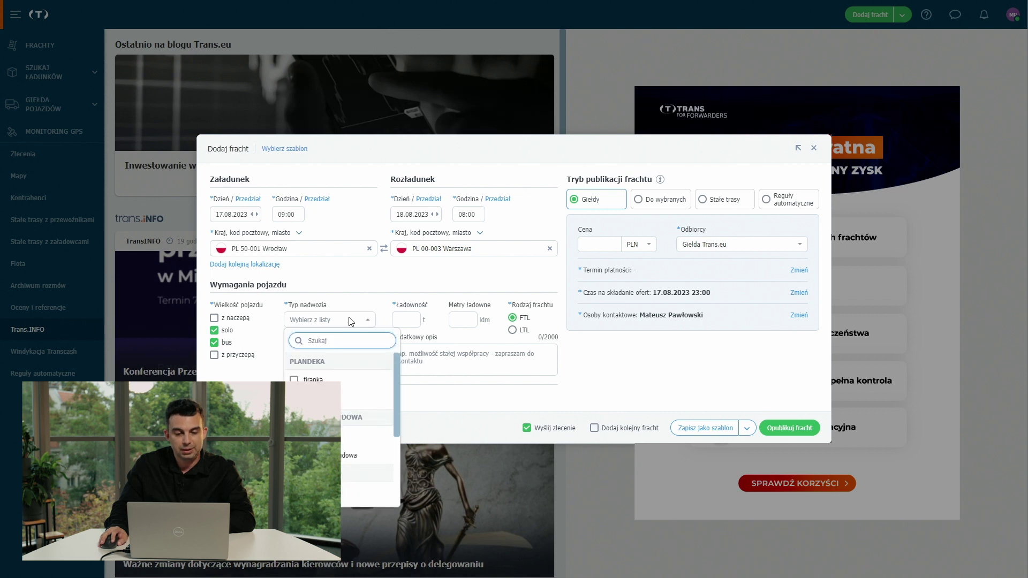
pyautogui.click(313, 399)
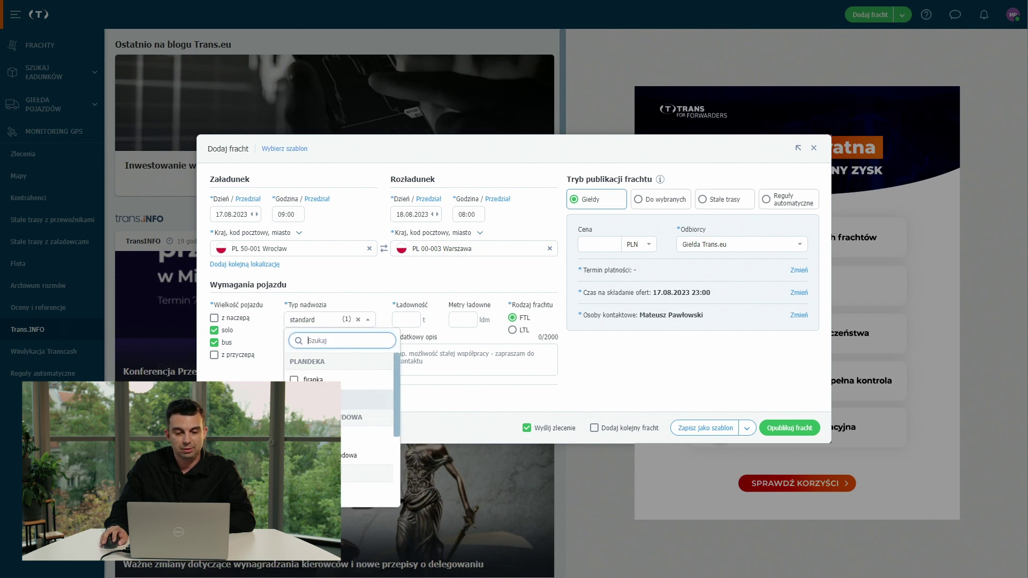
pyautogui.click(404, 319)
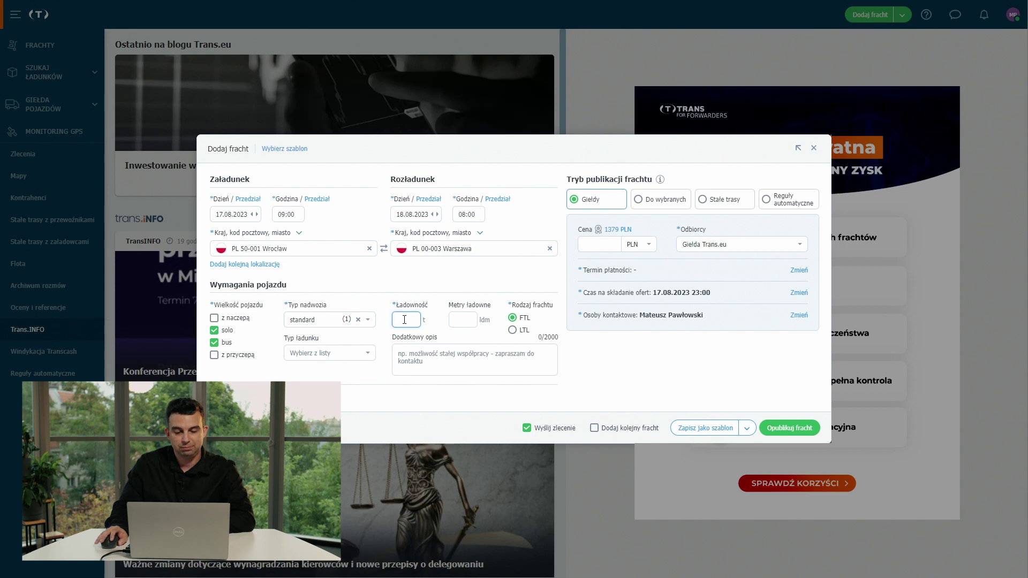
pyautogui.write('4')
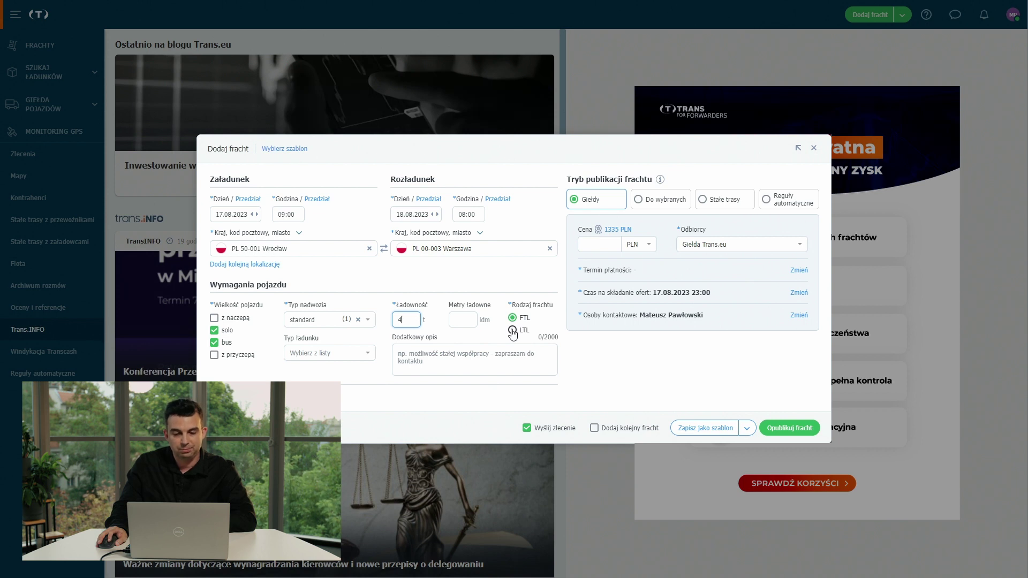
pyautogui.click(509, 324)
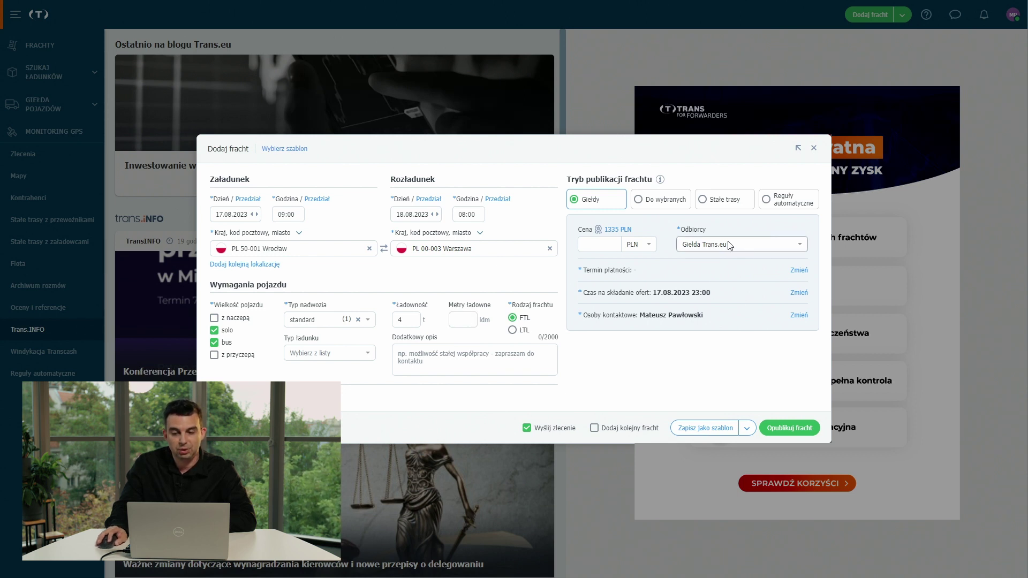
# Send the freight to Giełda Private exchanges with a 30-day deferred payment term.
pyautogui.click(805, 245)
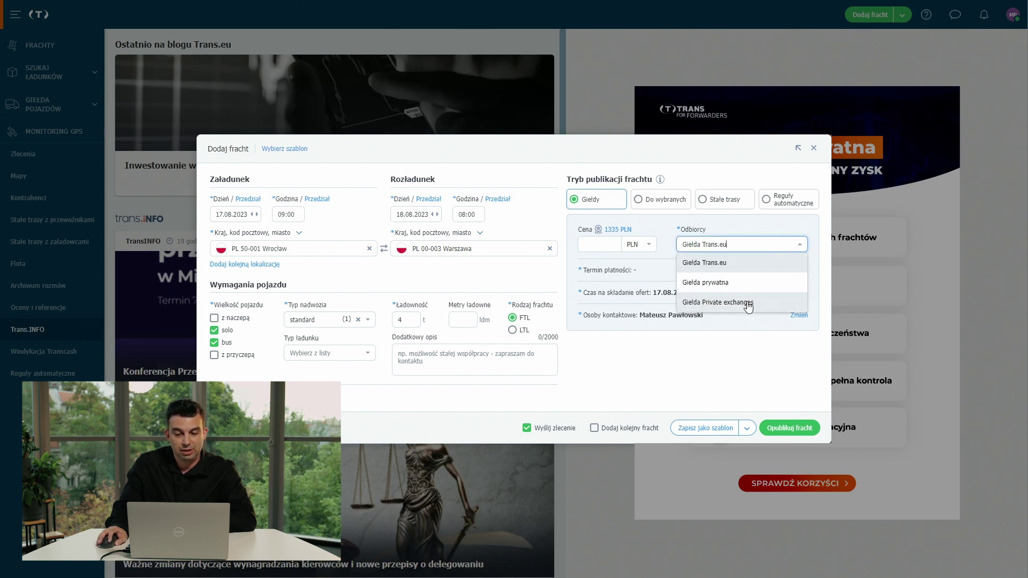
pyautogui.click(748, 303)
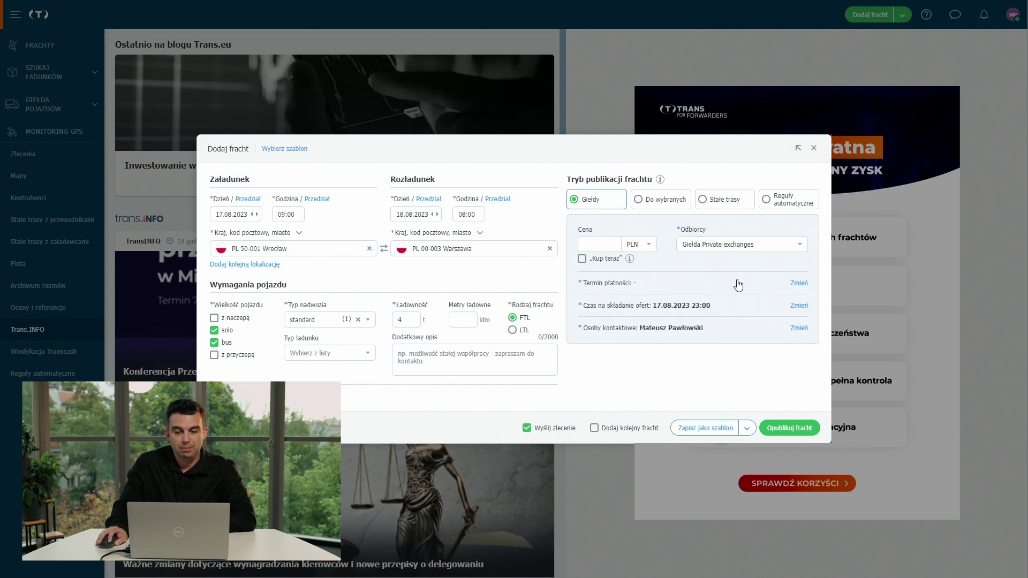
pyautogui.click(786, 287)
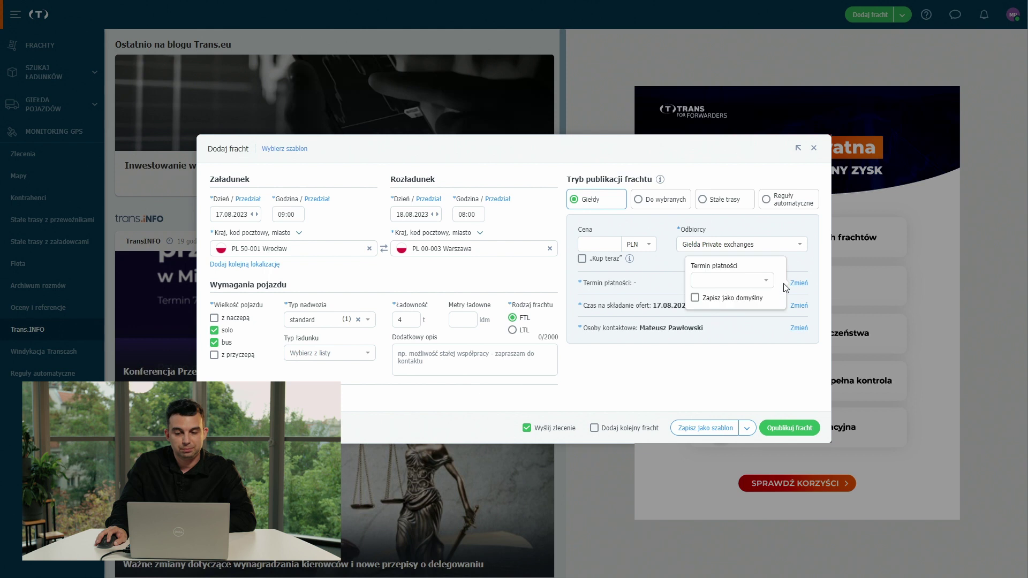
pyautogui.click(765, 281)
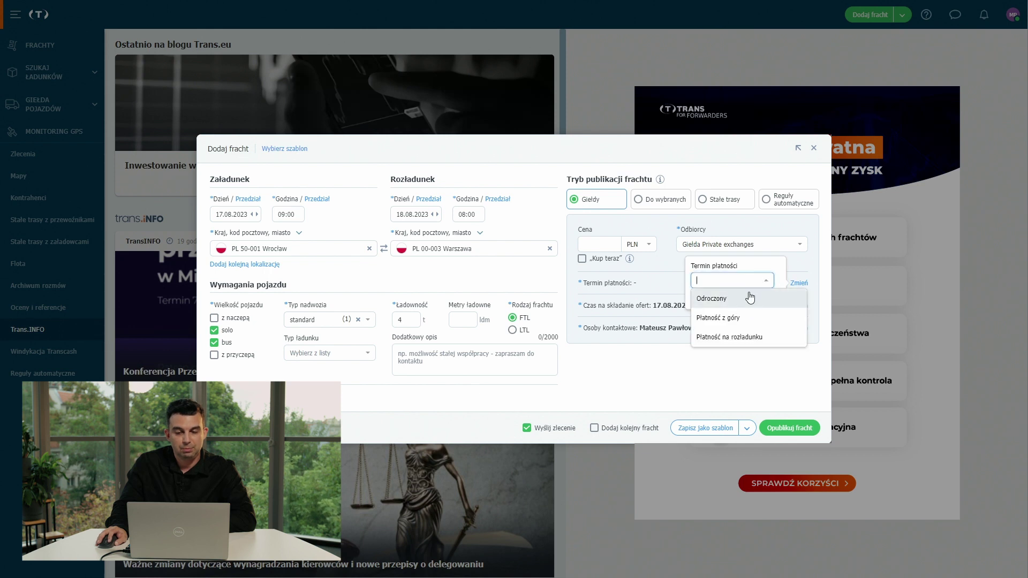
pyautogui.click(750, 299)
pyautogui.click(760, 282)
pyautogui.write('30')
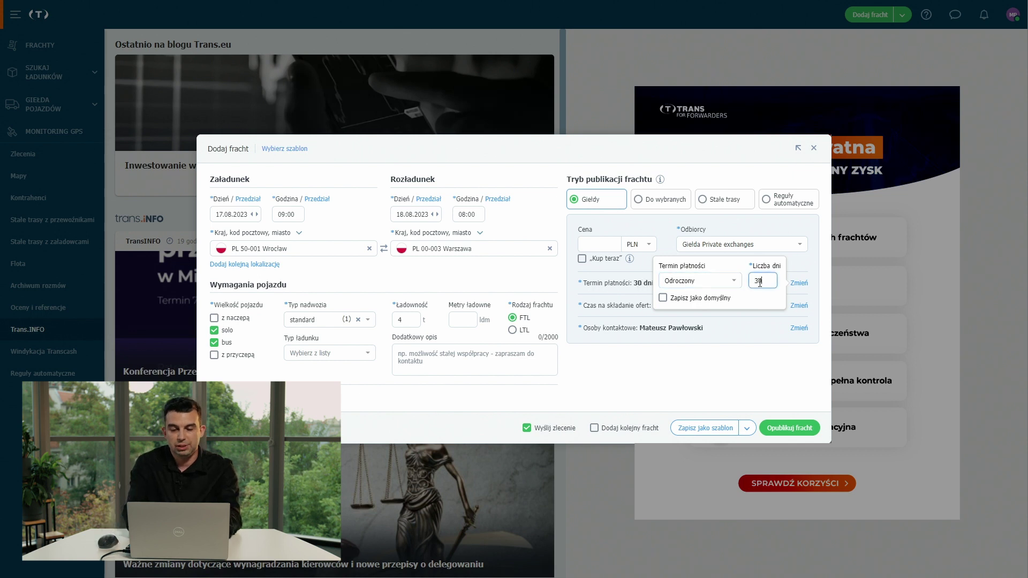
pyautogui.click(755, 355)
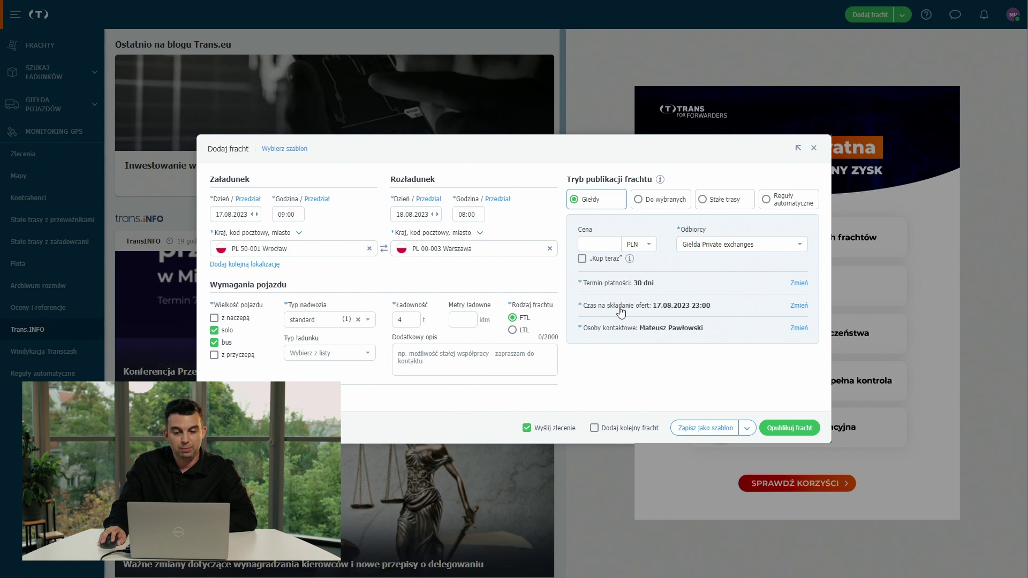
# Set the offer submission deadline to 18.08.2023 at 13:30.
pyautogui.click(799, 306)
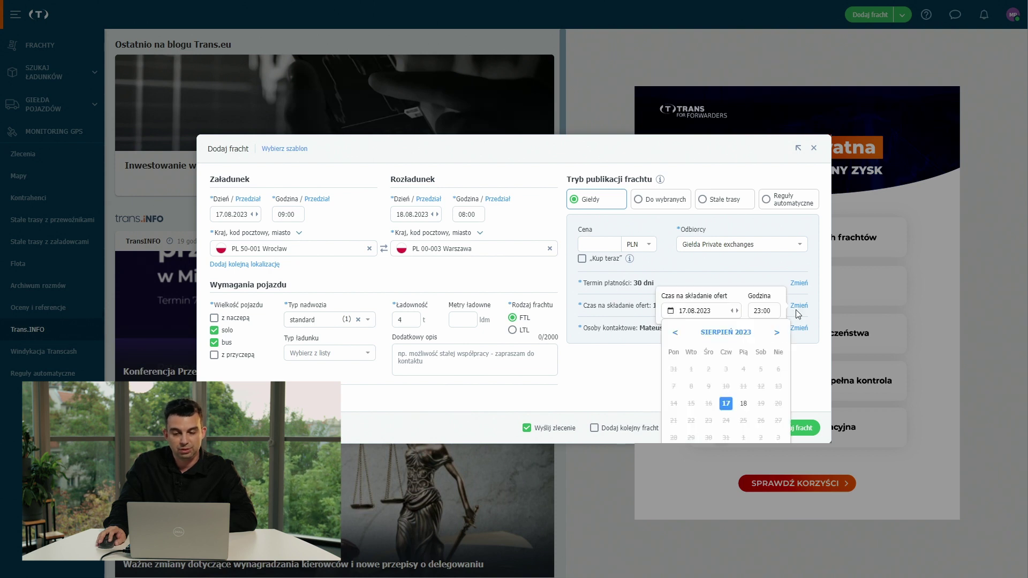
pyautogui.click(744, 403)
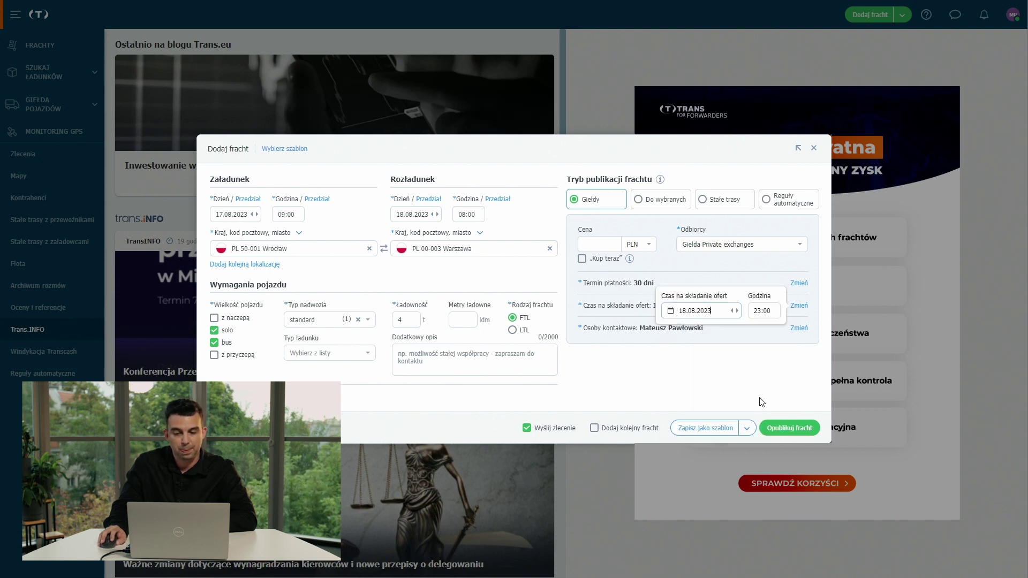
pyautogui.click(761, 311)
pyautogui.scroll(5, 761, 364)
pyautogui.scroll(2, 762, 365)
pyautogui.click(762, 356)
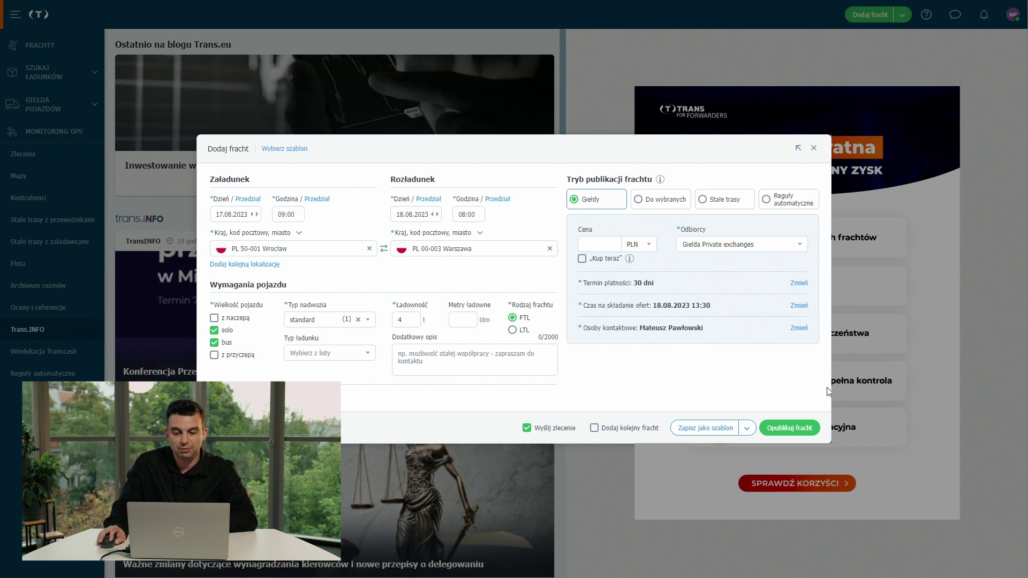
# Publish the Wrocław–Warszawa freight and check it in the FRACHTY list.
pyautogui.click(793, 431)
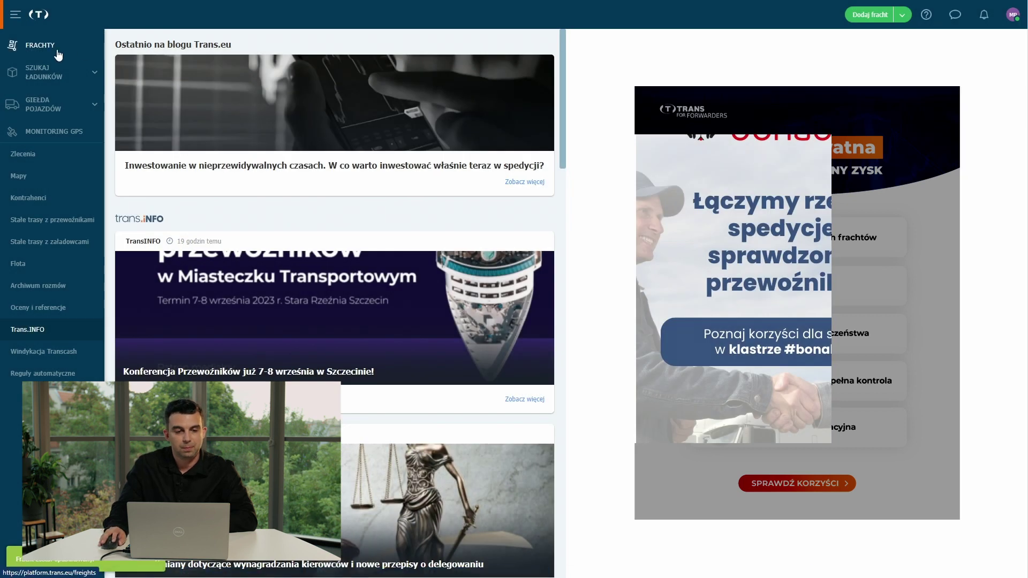
pyautogui.click(55, 52)
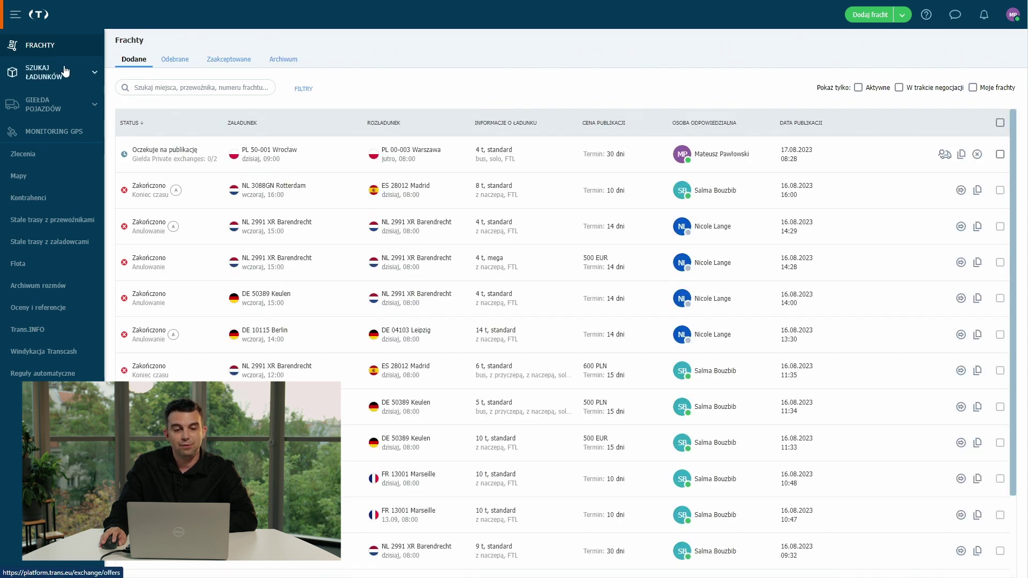
pyautogui.moveTo(143, 167)
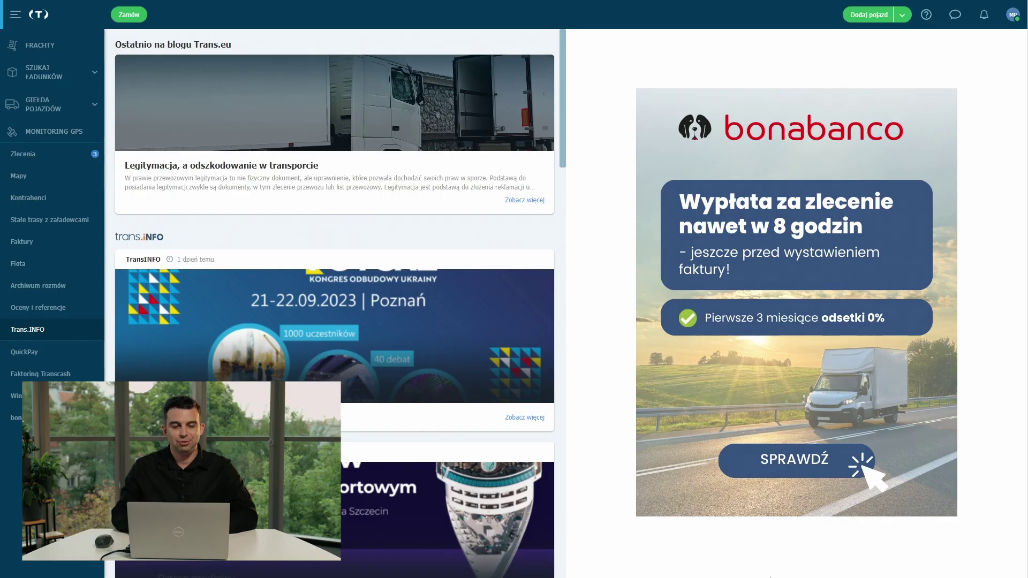
# In load search, view the Prywatne saved search, then start a blank Nowa zakładka tab.
pyautogui.click(64, 77)
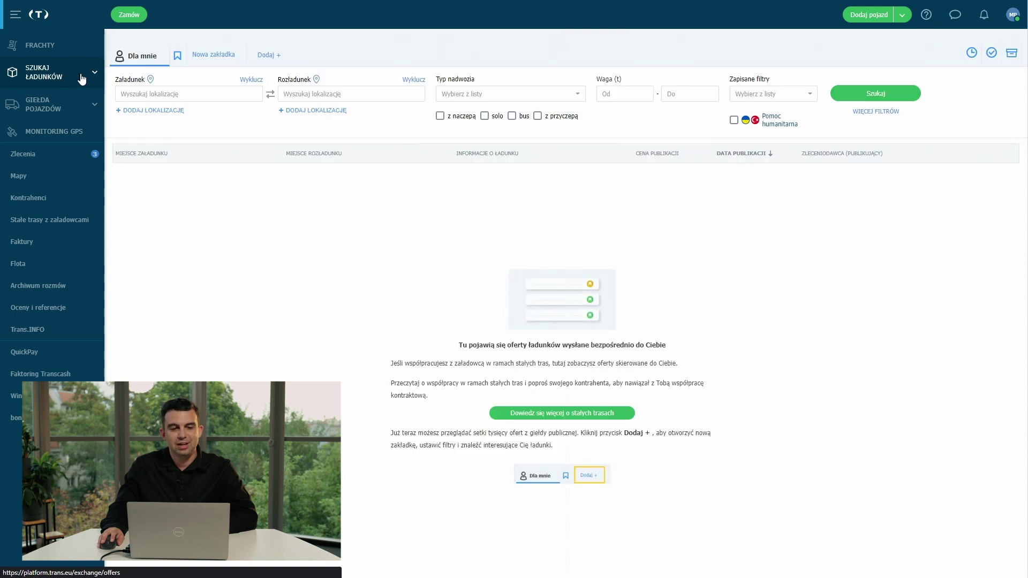
pyautogui.click(175, 59)
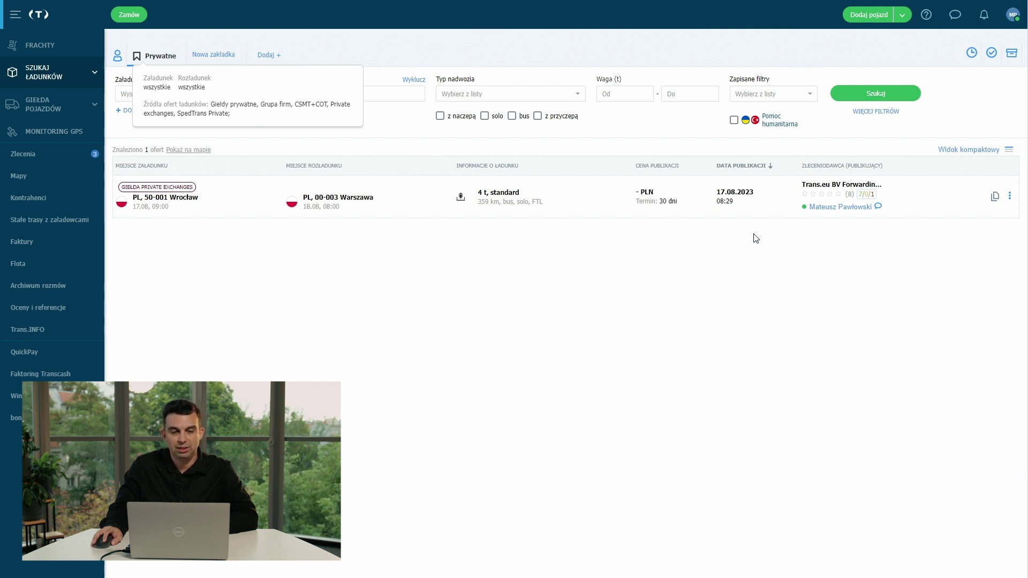
pyautogui.click(218, 58)
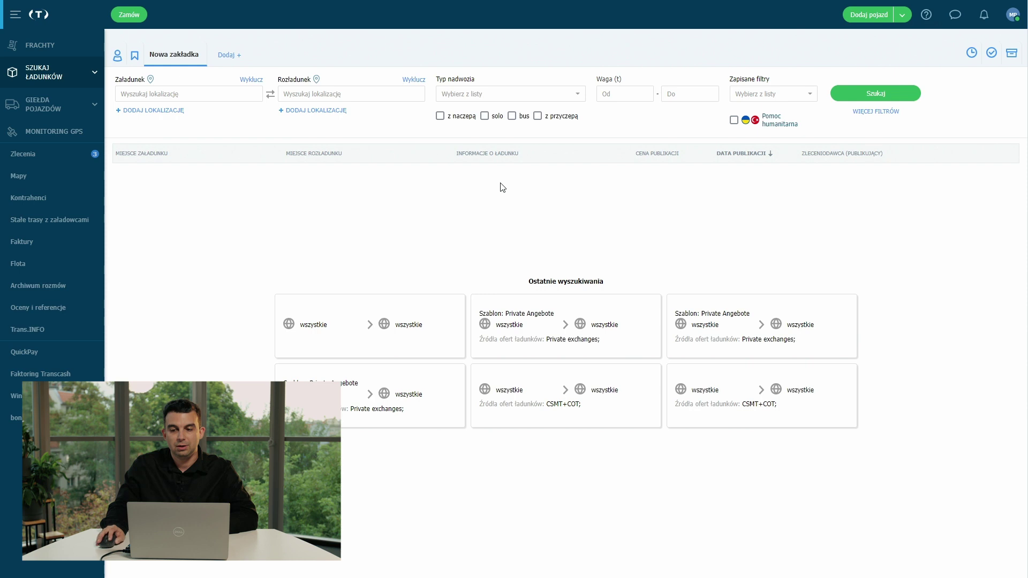
# Save a filter named Zaufany restricted to Giełda Private exchanges and run the search.
pyautogui.click(876, 111)
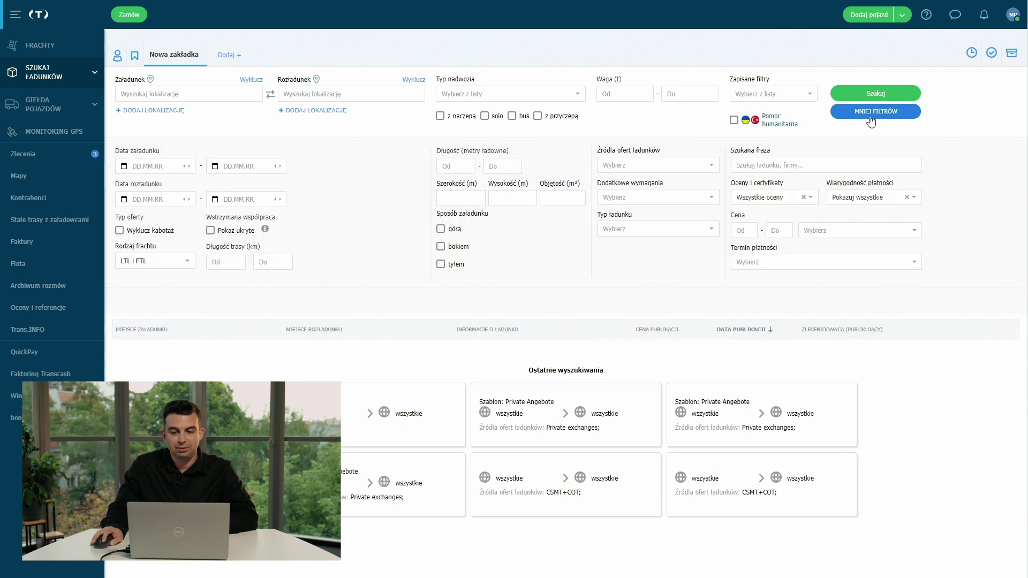
pyautogui.click(698, 166)
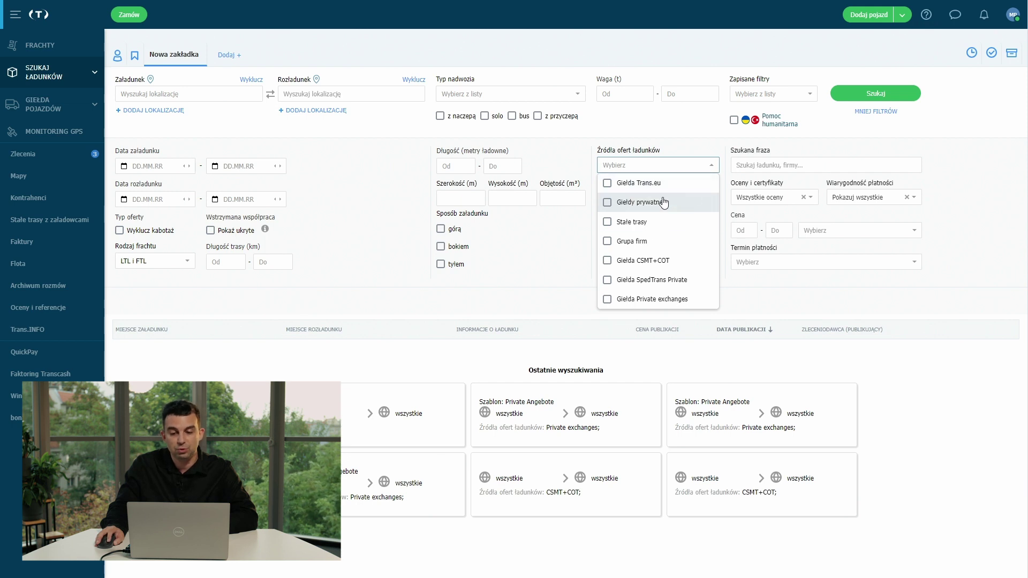
pyautogui.click(609, 300)
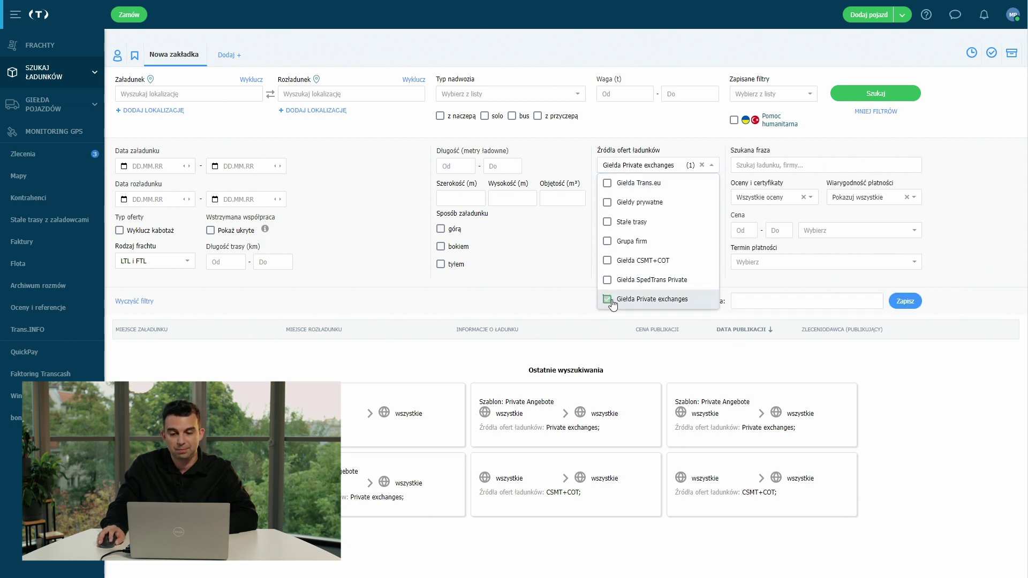
pyautogui.click(770, 301)
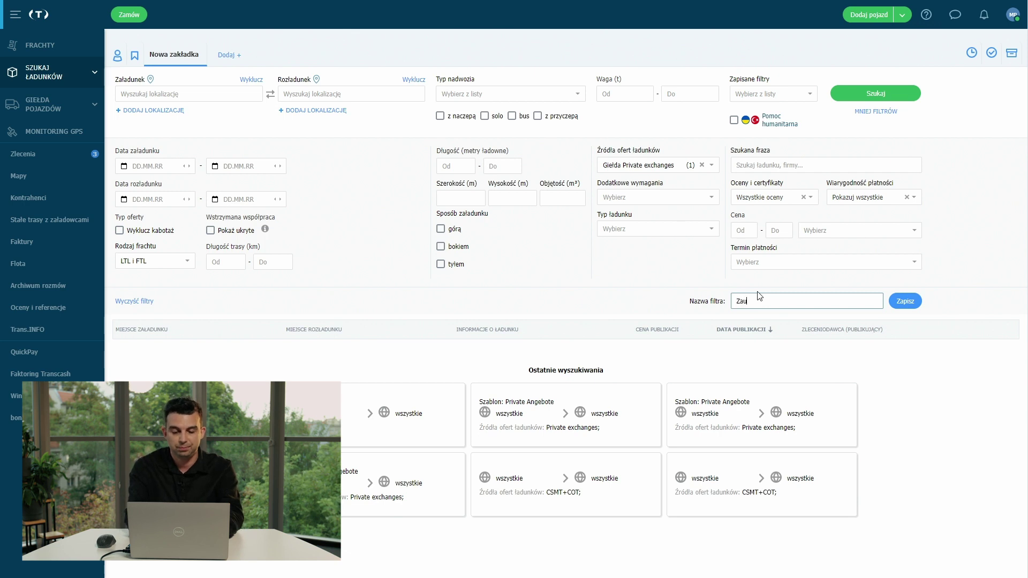
pyautogui.write('y')
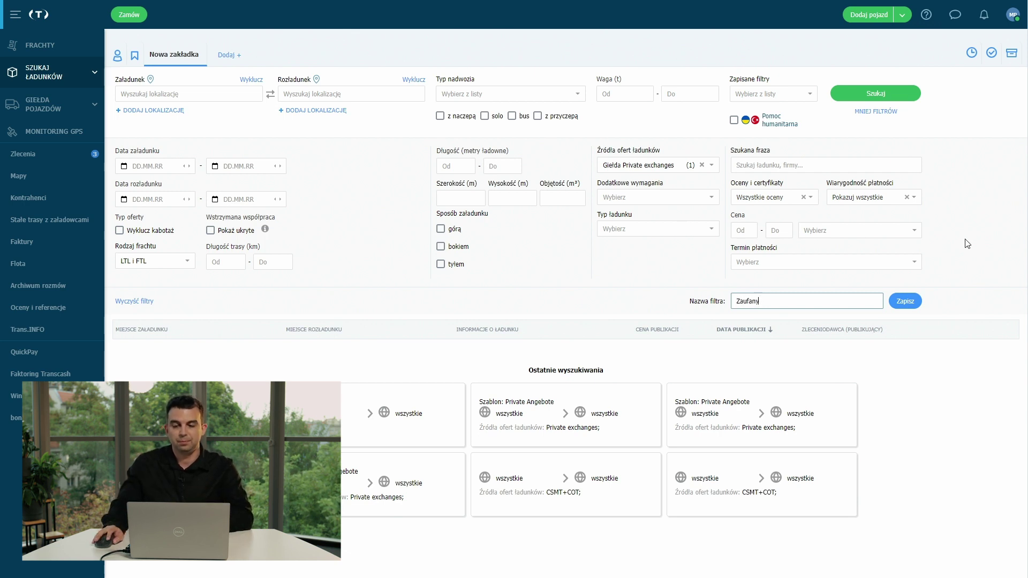
pyautogui.click(909, 302)
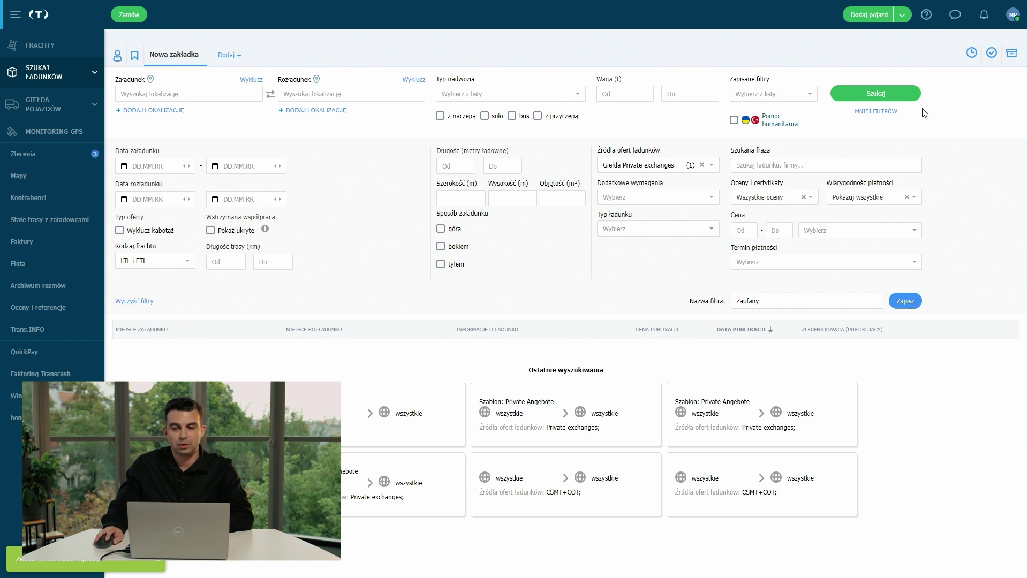
pyautogui.click(900, 94)
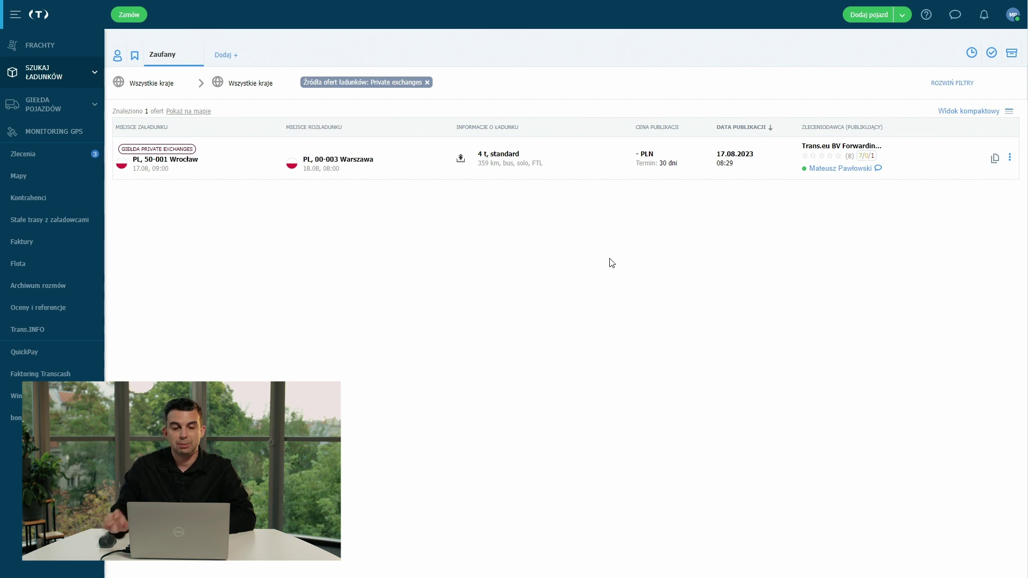
# Apply the saved Zaufany filter in a new empty search tab.
pyautogui.click(225, 59)
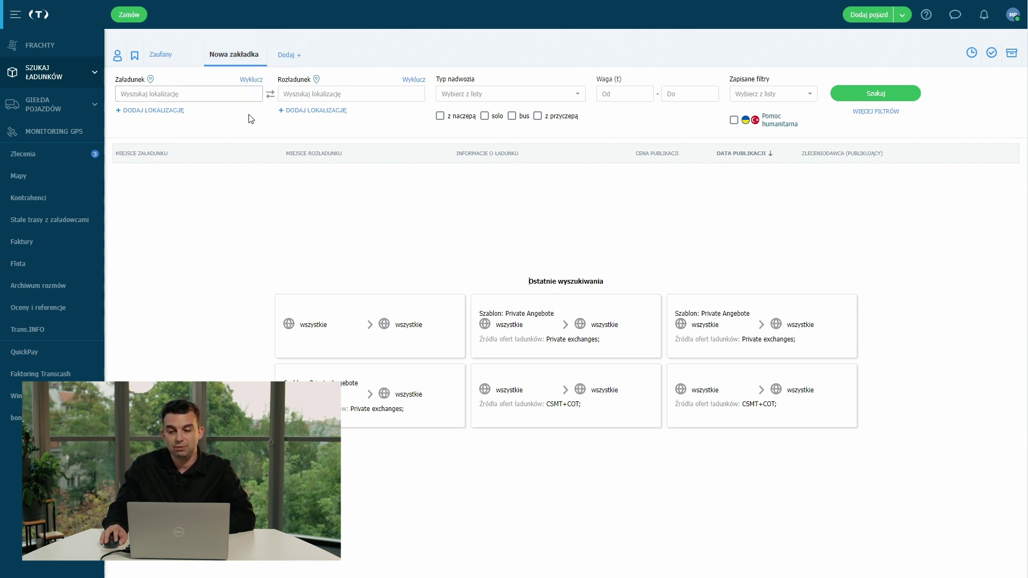
pyautogui.click(801, 102)
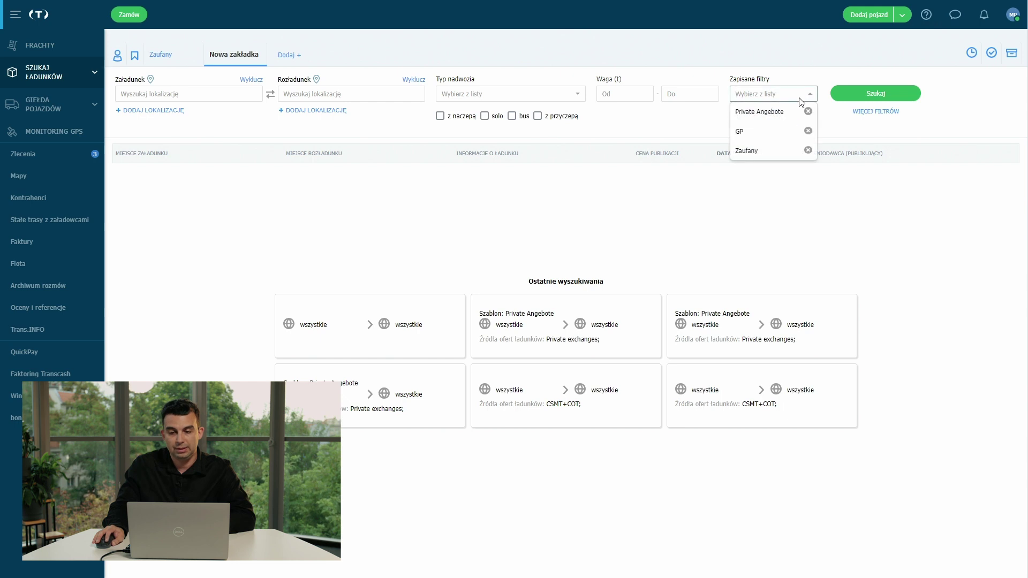
pyautogui.click(770, 151)
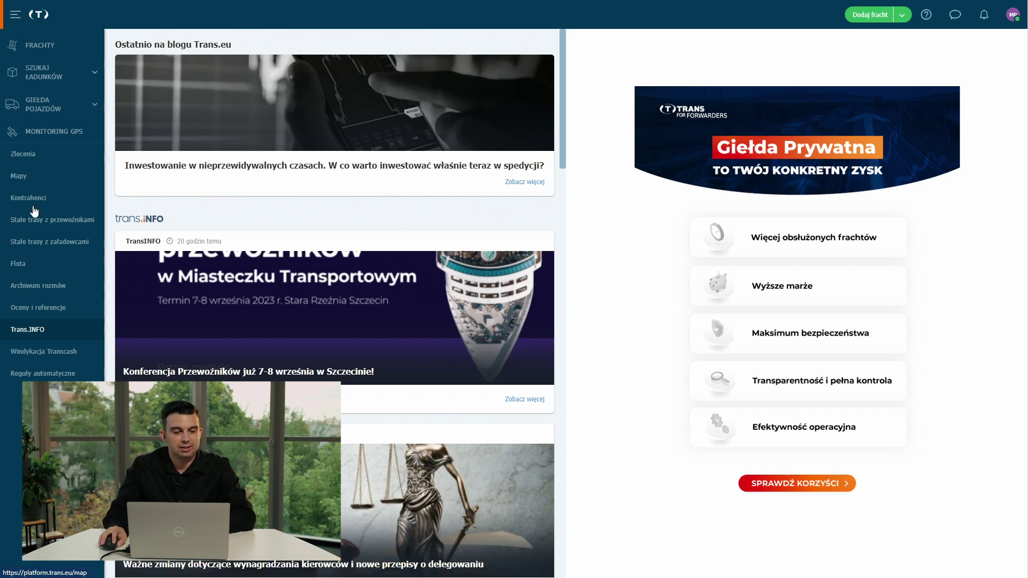
# Create a new automatic rule named Giełda Prywatna.
pyautogui.click(50, 378)
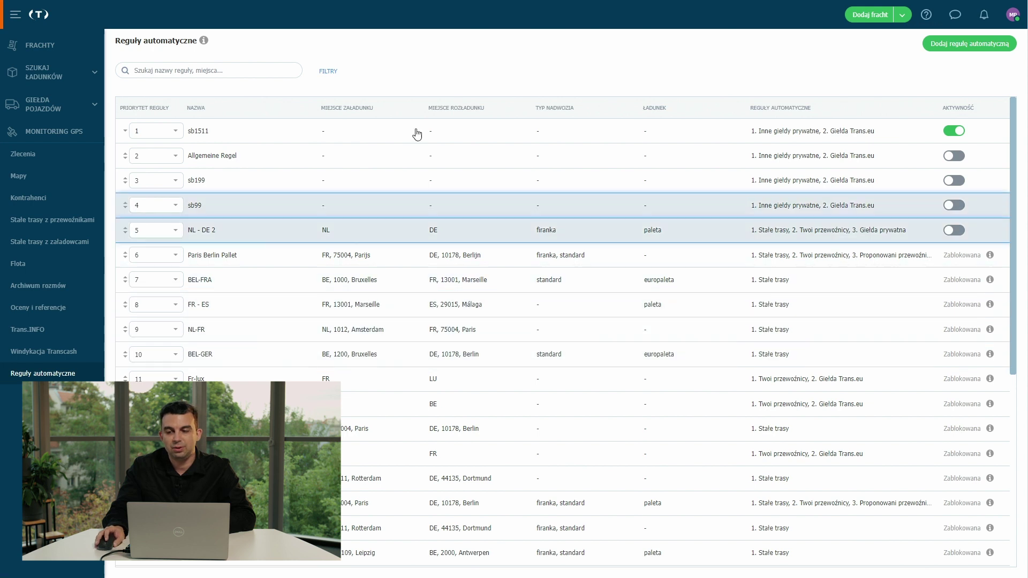
pyautogui.click(940, 47)
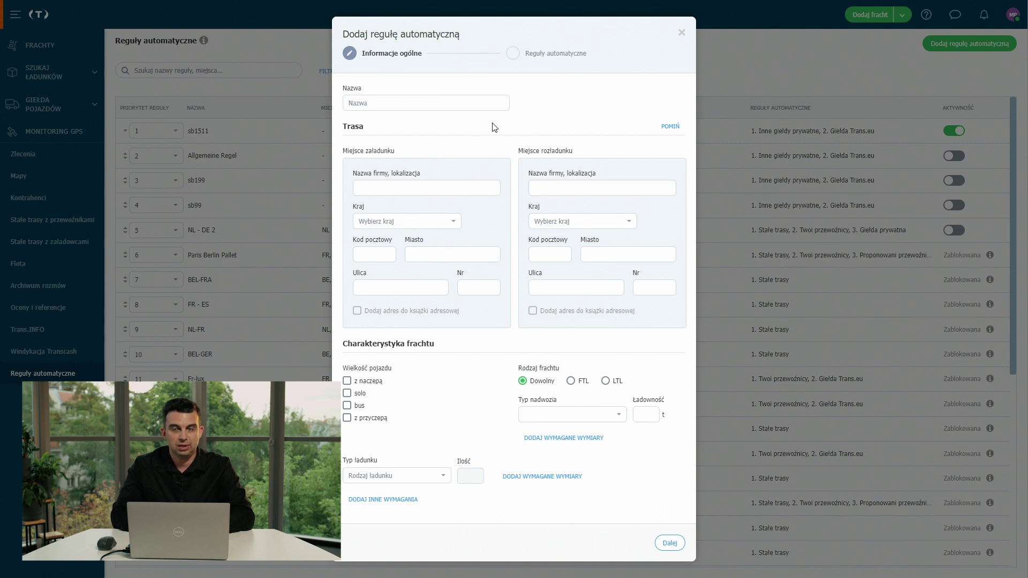
pyautogui.click(490, 103)
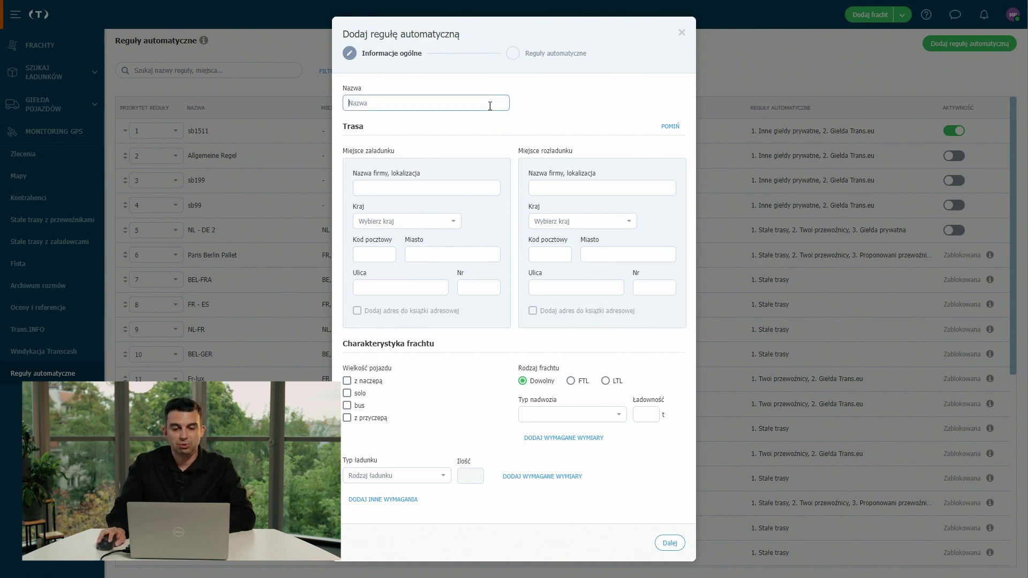
pyautogui.write('Giełda Prywatna')
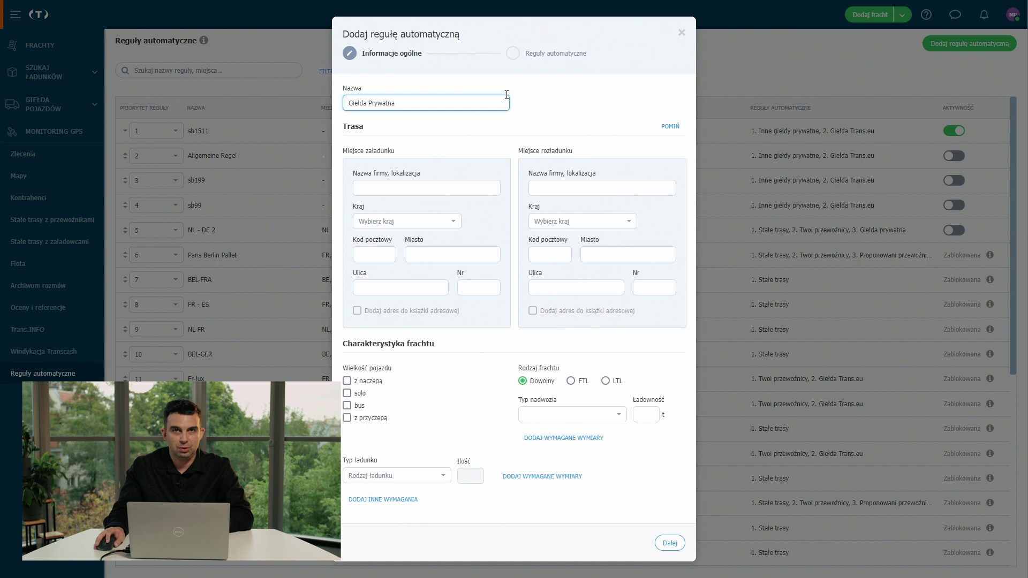
# Route the rule from Wrocław 50-001 to Warszawa 00-003 for solo and bus vehicles.
pyautogui.click(427, 254)
pyautogui.write('wroc')
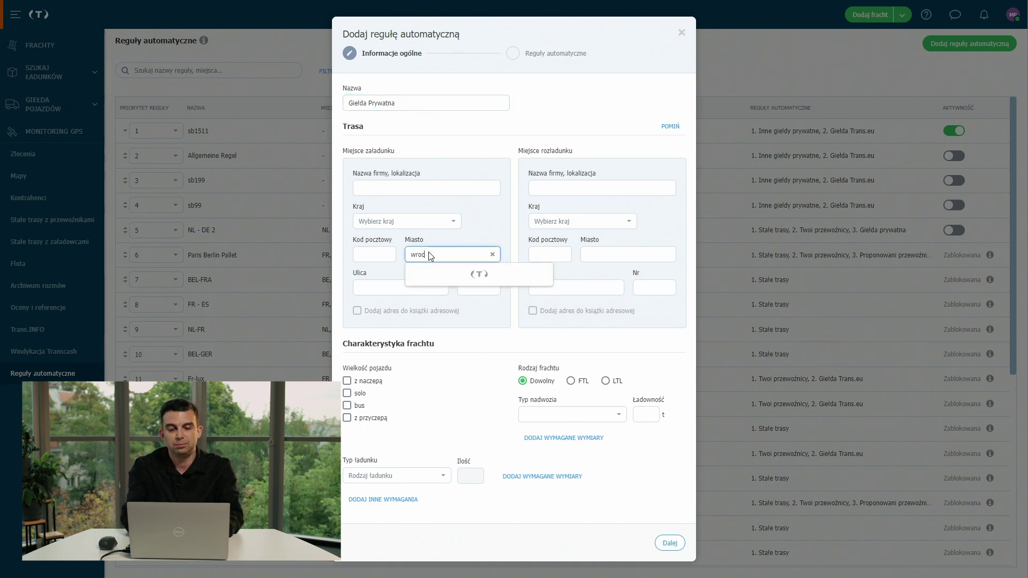
pyautogui.click(447, 275)
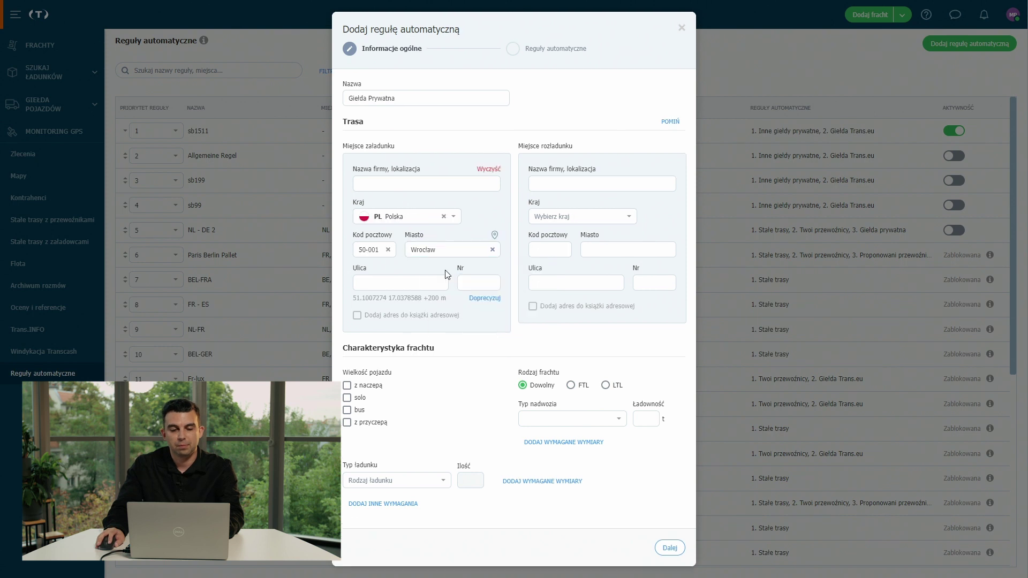
pyautogui.click(609, 249)
pyautogui.write('war')
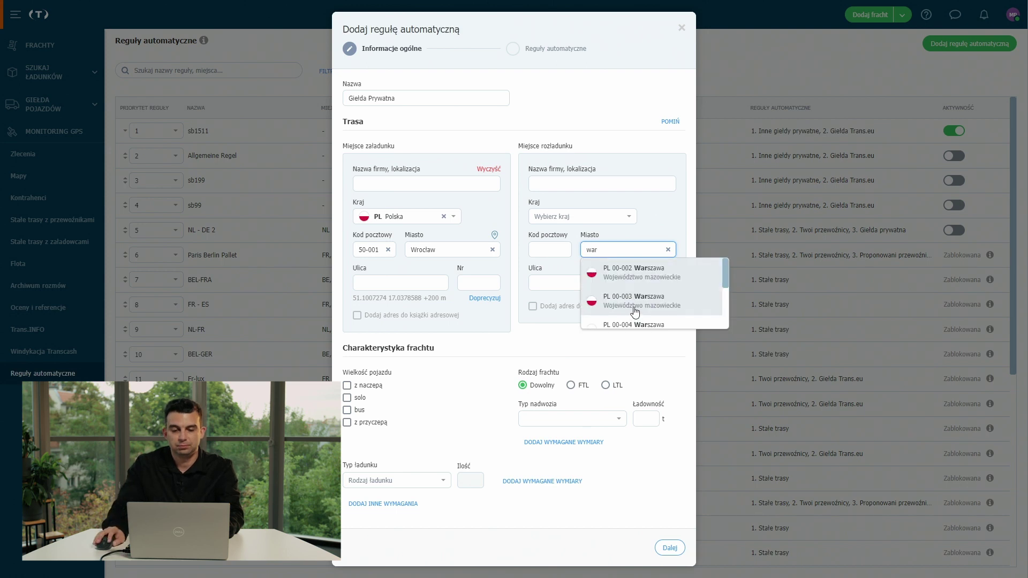
pyautogui.click(632, 309)
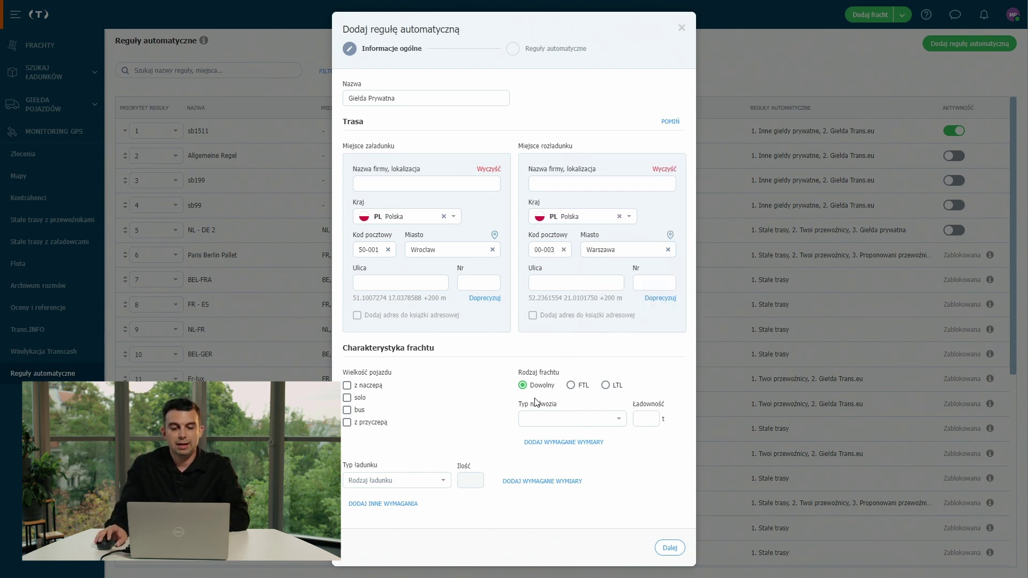
pyautogui.click(348, 398)
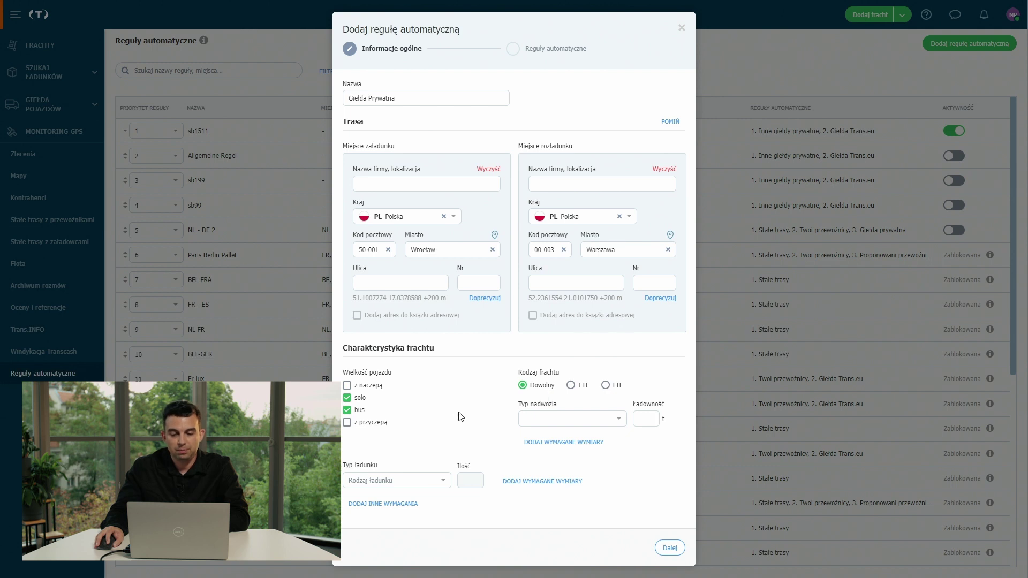
pyautogui.click(678, 553)
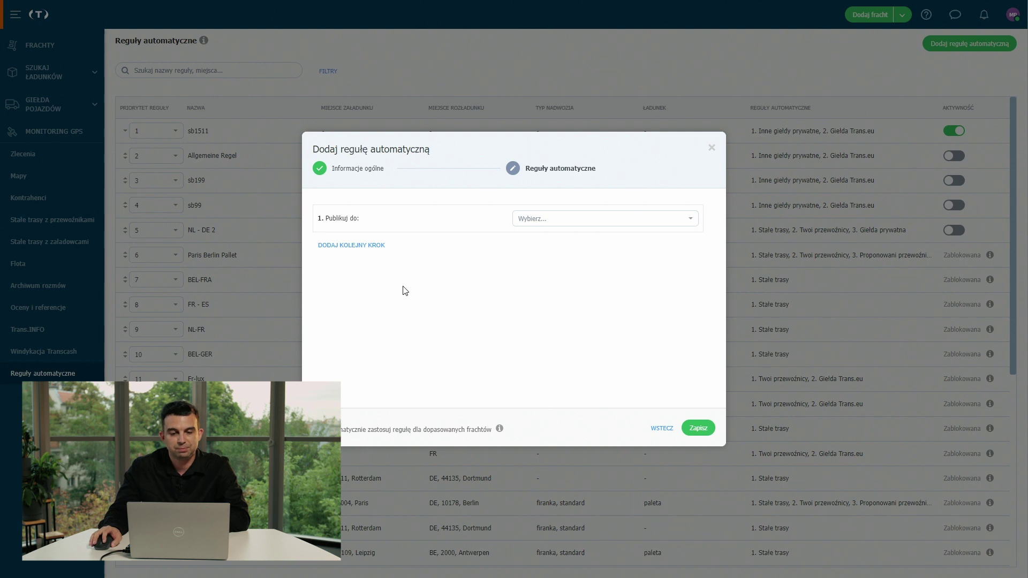
# Set step 1 to publish on the Private exchanges exchange, in EUR.
pyautogui.click(646, 223)
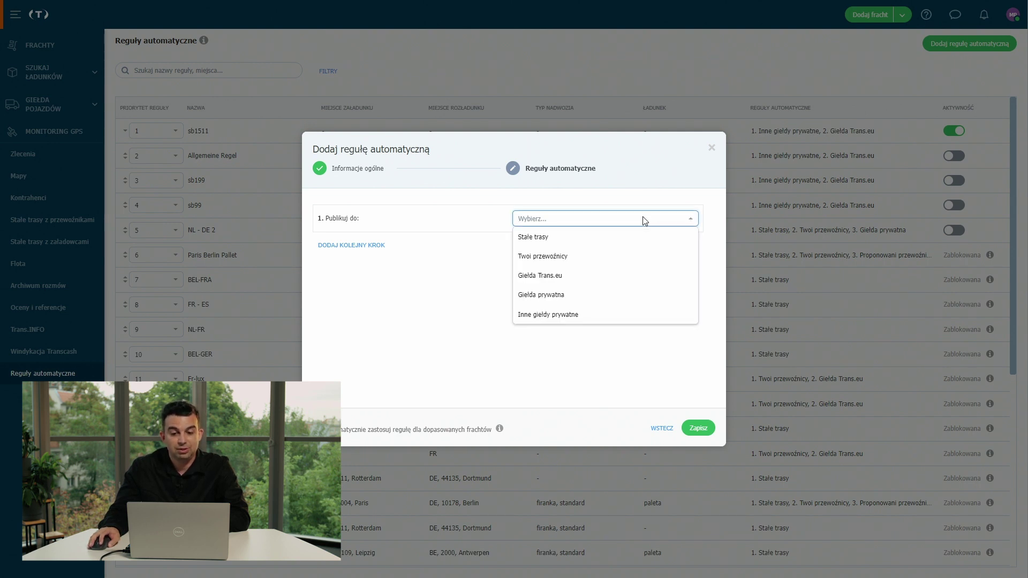
pyautogui.click(589, 317)
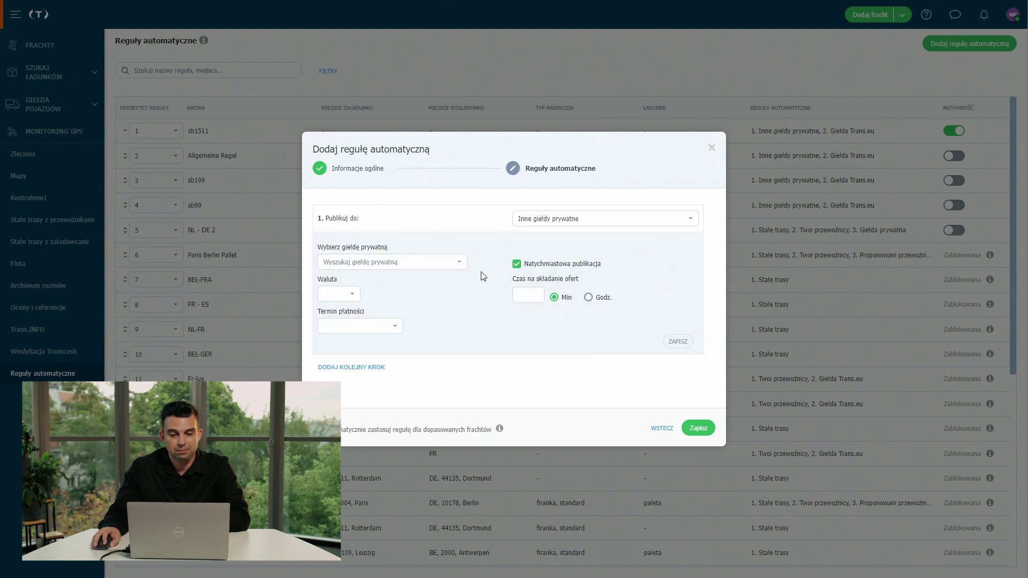
pyautogui.click(436, 265)
pyautogui.click(420, 281)
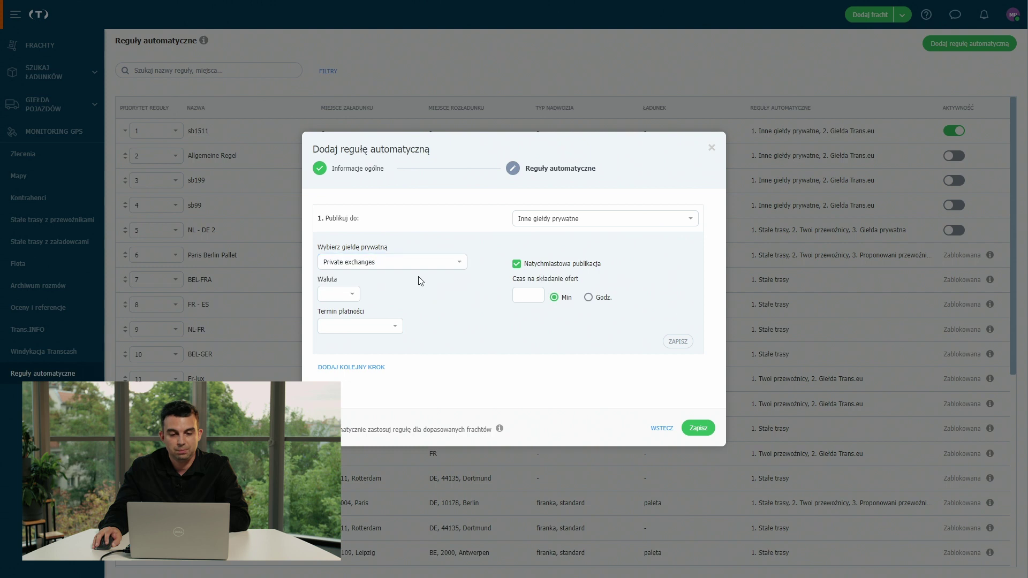
pyautogui.click(357, 296)
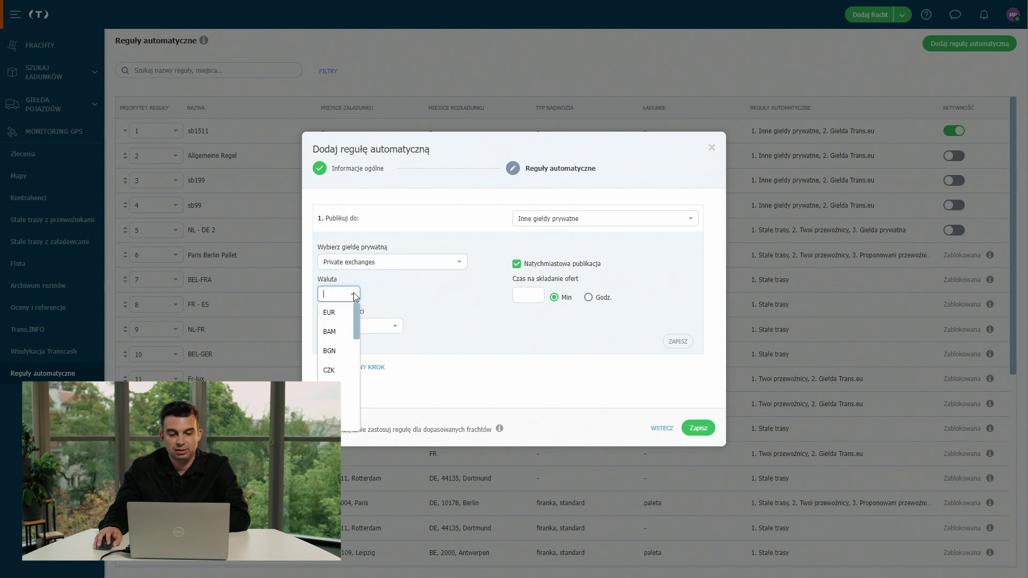
pyautogui.click(330, 313)
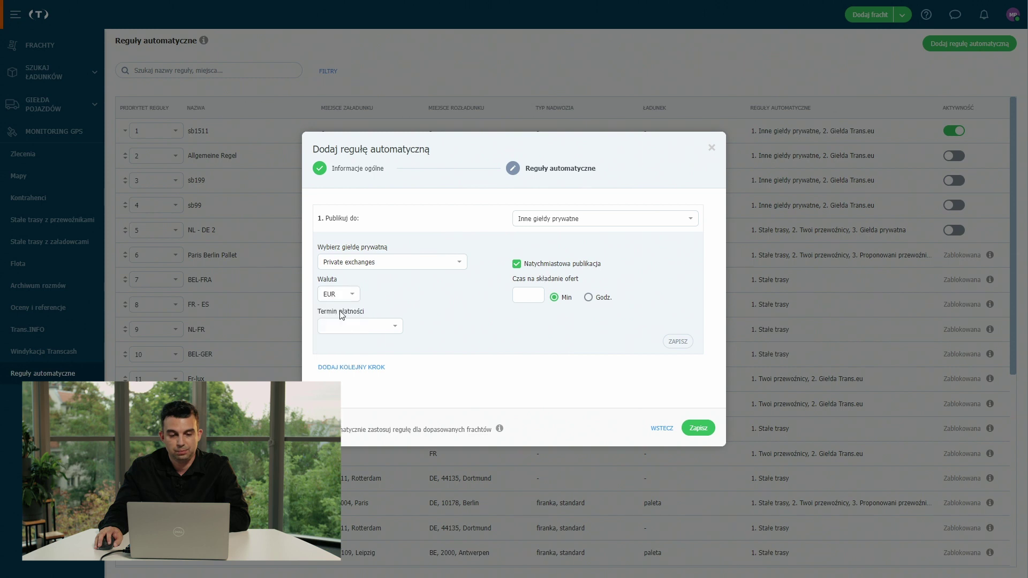
# Give step 1 a 30-day deferred payment and 15-minute offer window, then add a second step.
pyautogui.click(393, 329)
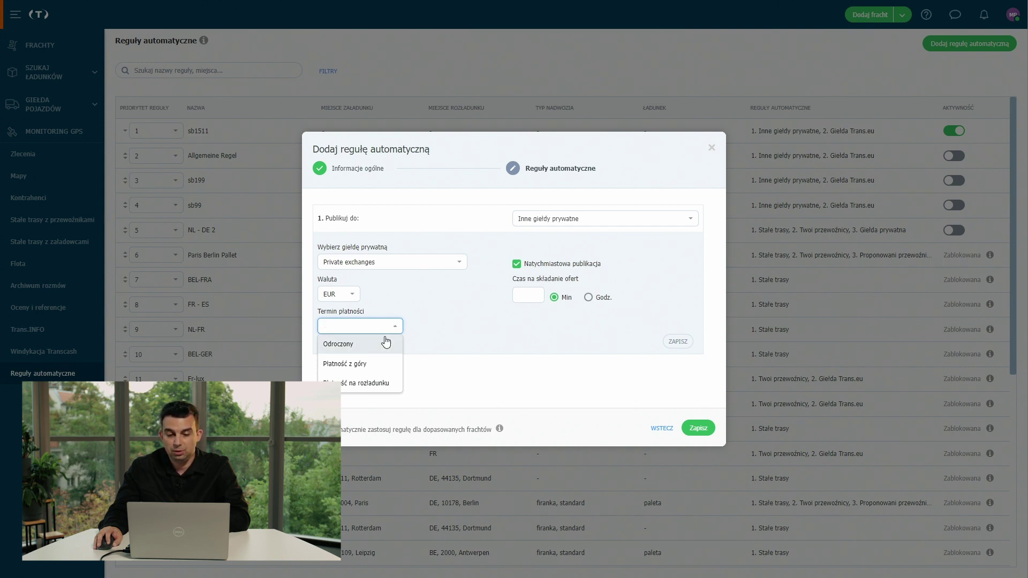
pyautogui.click(386, 344)
pyautogui.click(417, 326)
pyautogui.write('30')
pyautogui.click(529, 298)
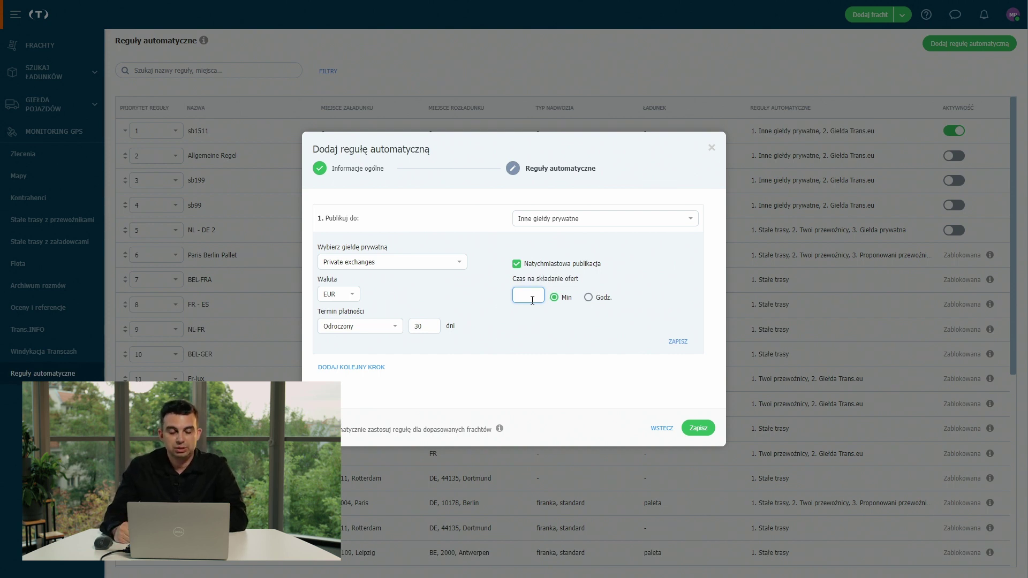
pyautogui.write('15')
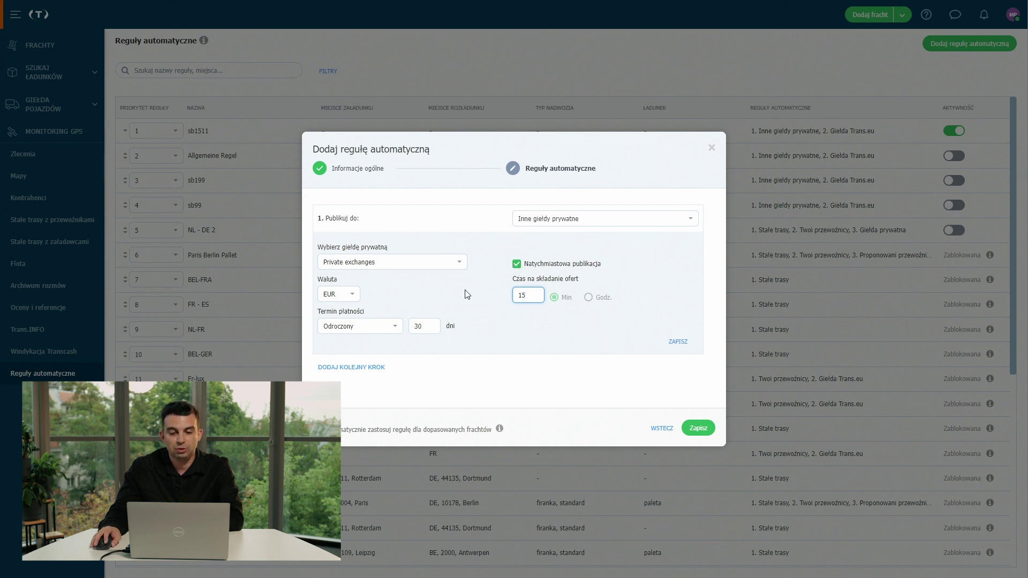
pyautogui.click(367, 369)
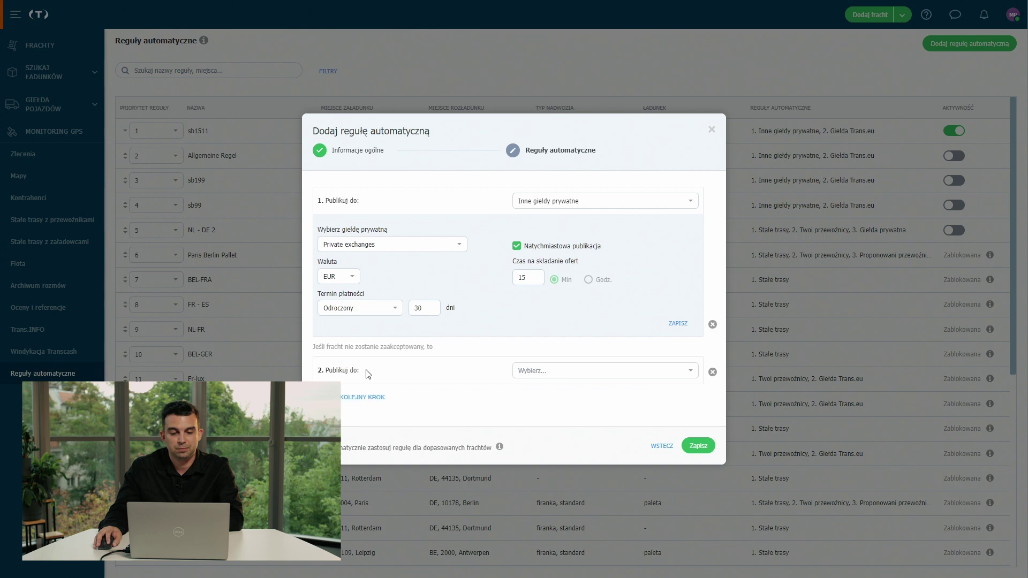
# Make step 2 publish on Giełda Trans.eu with a 20-minute offer window and pick its currency.
pyautogui.click(573, 371)
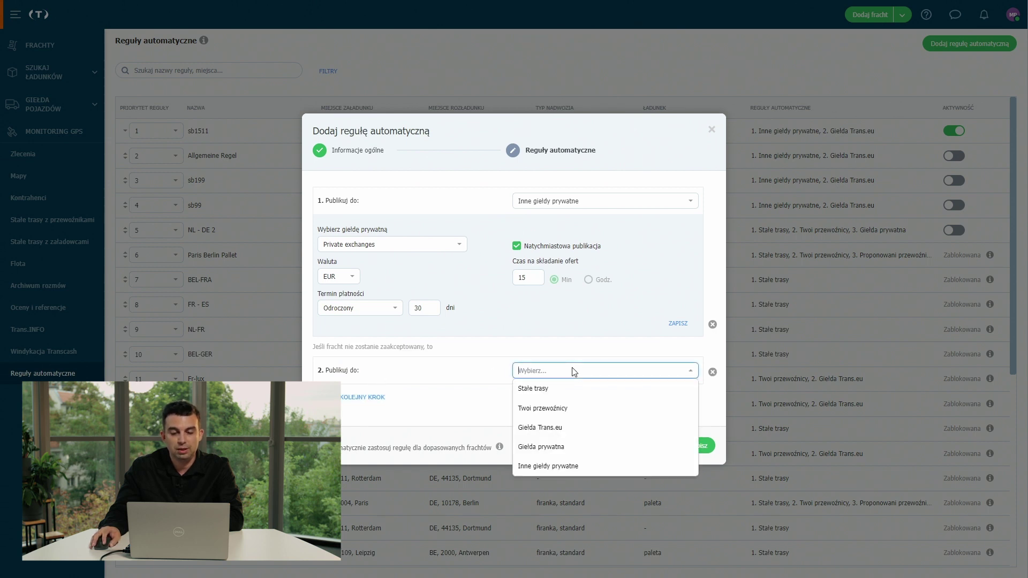
pyautogui.click(551, 428)
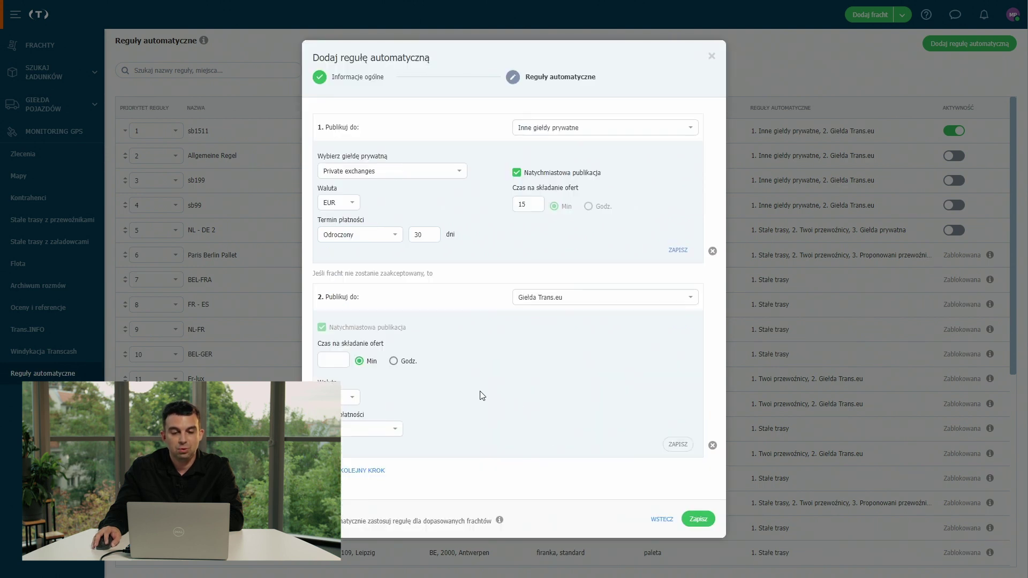
pyautogui.click(338, 362)
pyautogui.write('20')
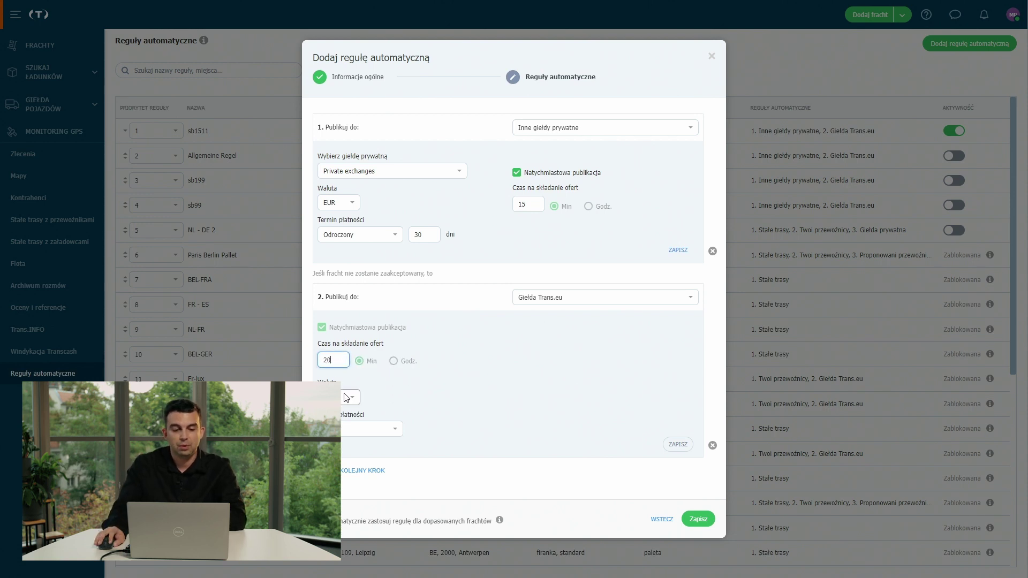
pyautogui.click(351, 396)
pyautogui.click(349, 415)
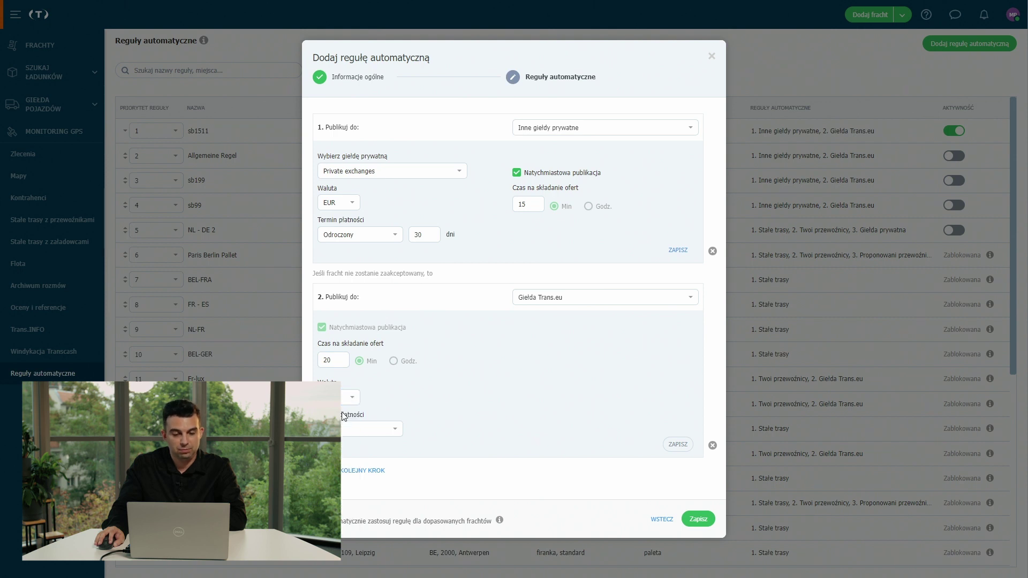
# Give step 2 a 35-day deferred payment term and save the rule.
pyautogui.click(383, 435)
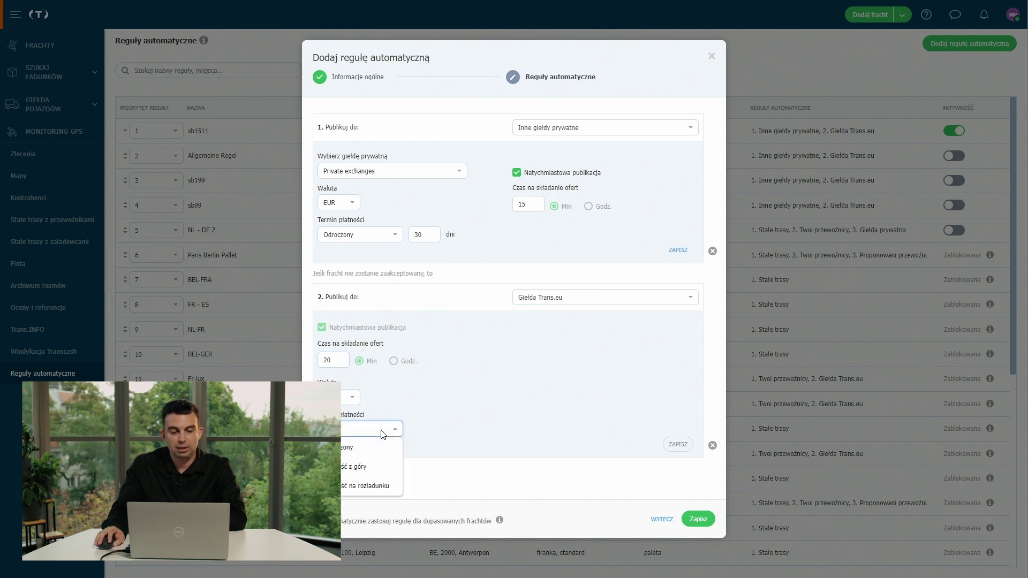
pyautogui.click(374, 445)
pyautogui.click(425, 428)
pyautogui.write('35')
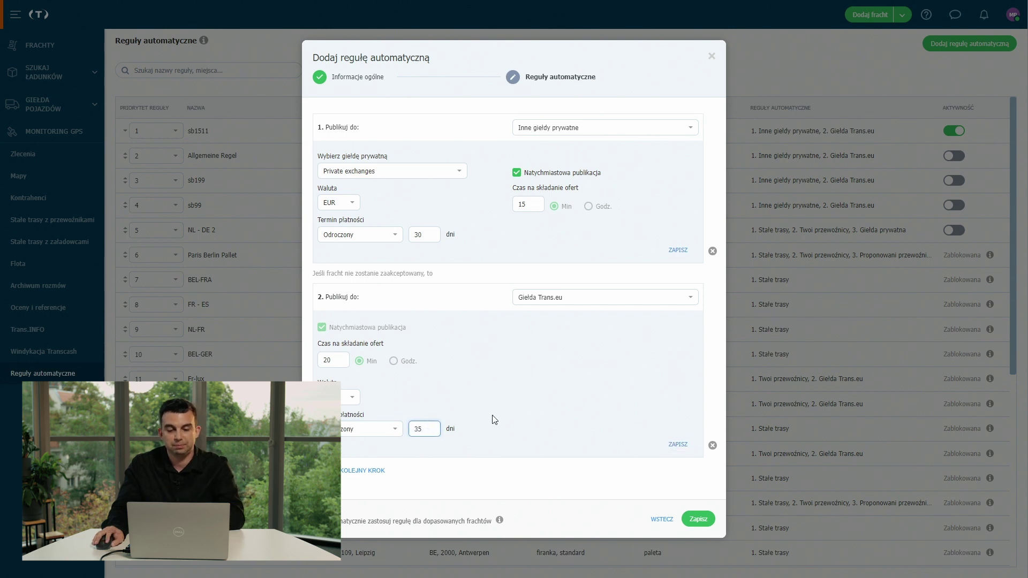
pyautogui.click(510, 459)
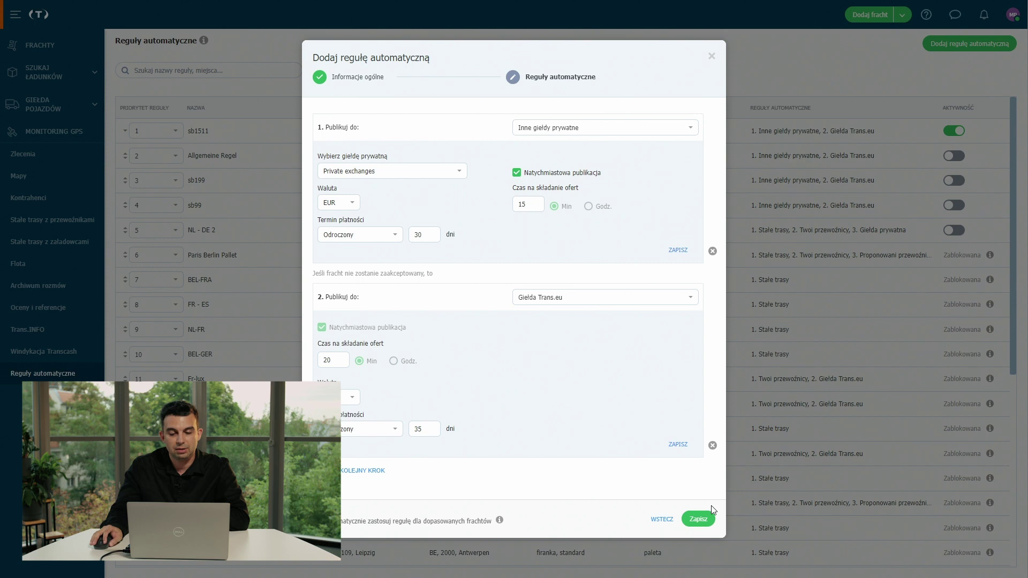
pyautogui.click(700, 519)
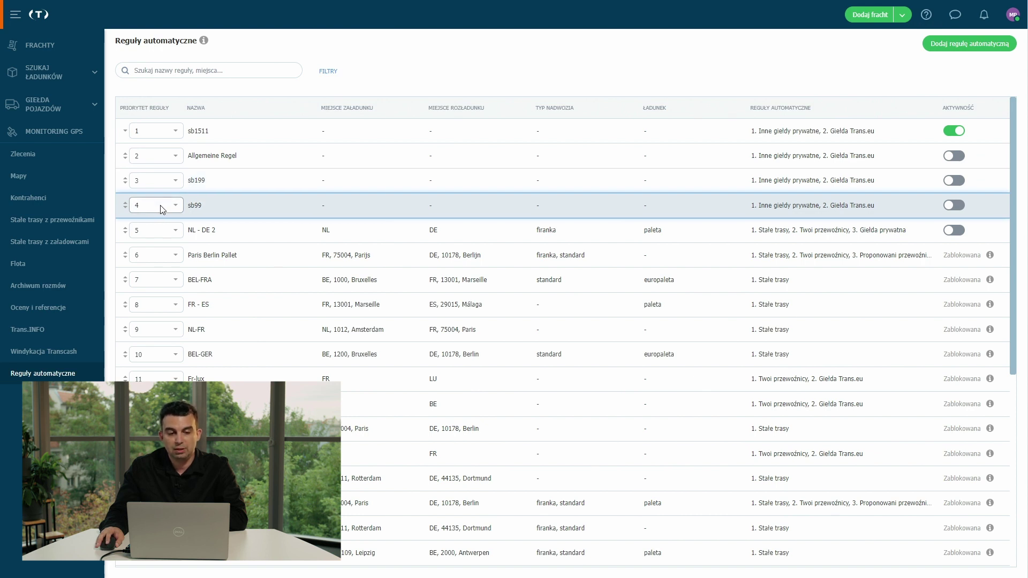
# Toggle the Giełda Prywatna rule's Aktywność switch off and back on so it stays active.
pyautogui.scroll(-10, 162, 209)
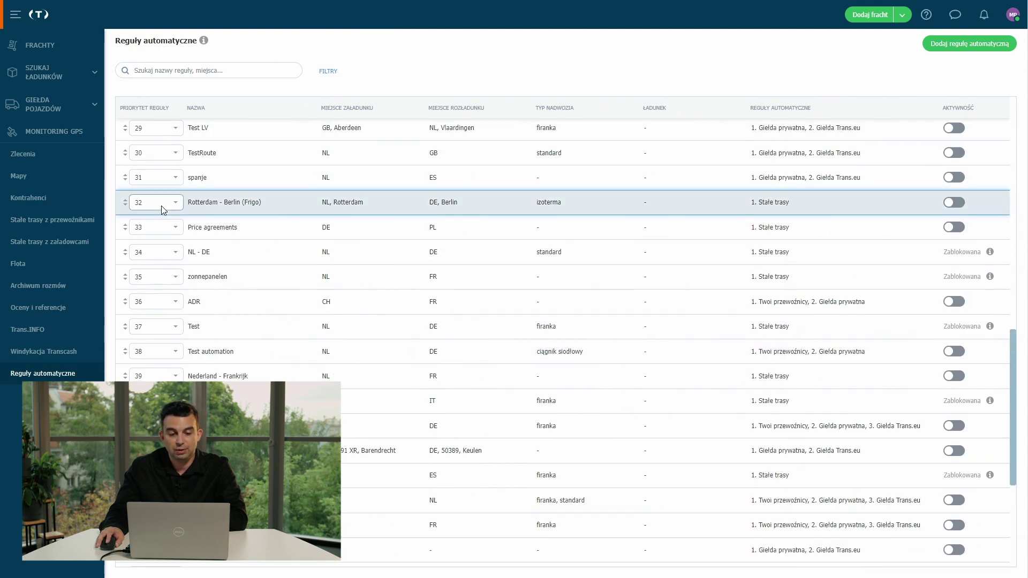
pyautogui.scroll(-4, 164, 209)
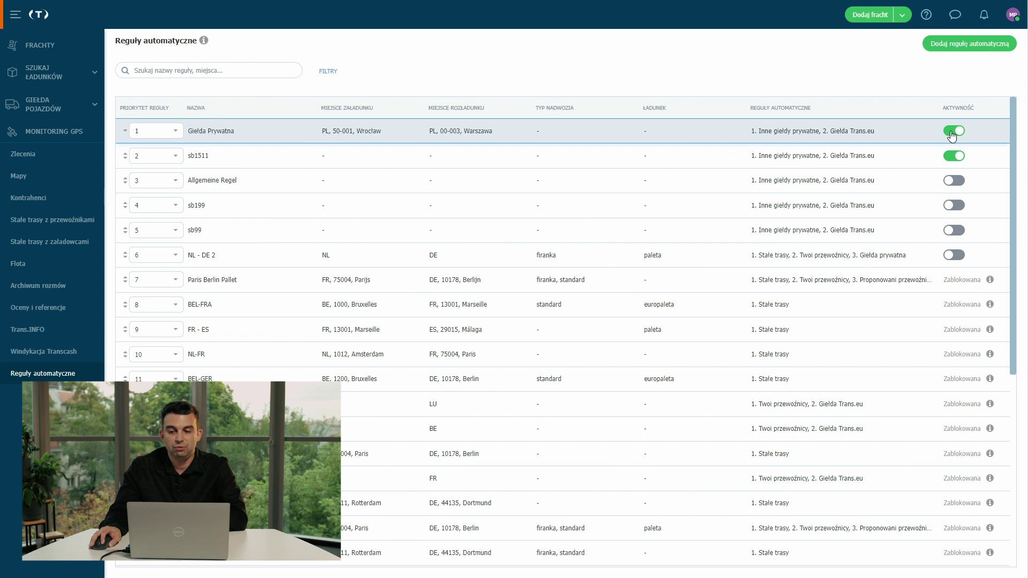
pyautogui.click(953, 133)
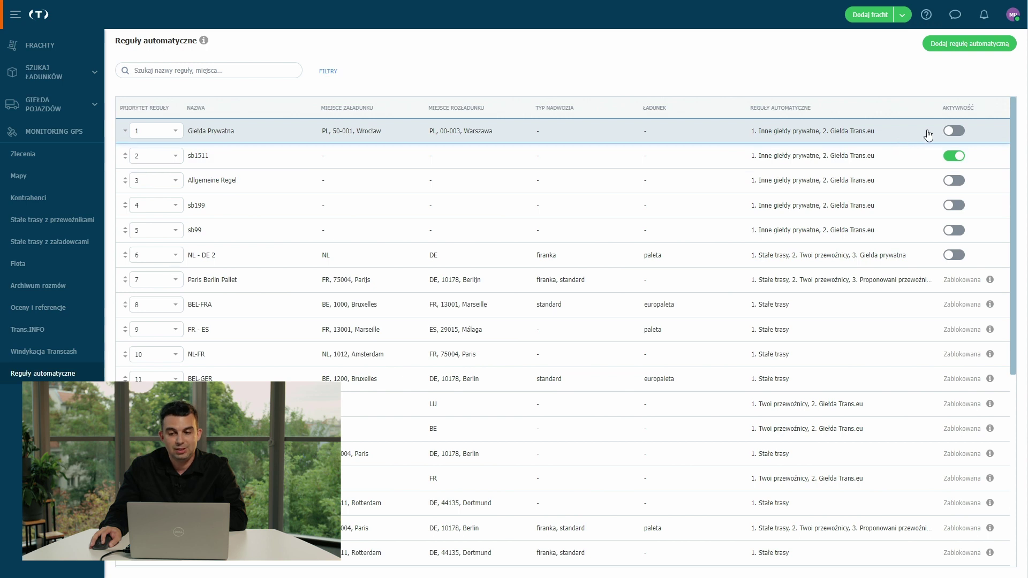
pyautogui.click(953, 132)
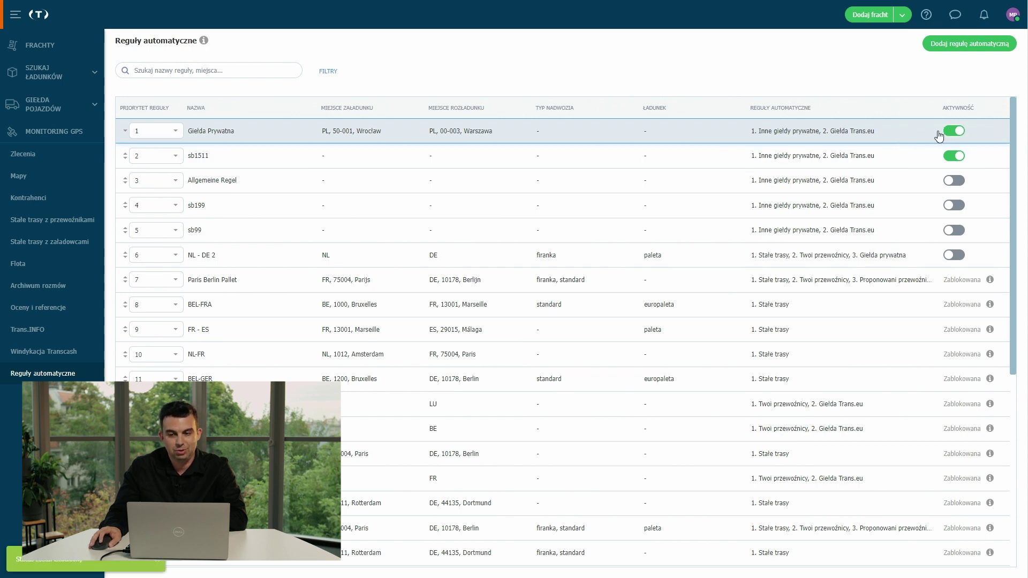
# Open the Giełda Prywatna rule's side panel and its Więcej actions menu.
pyautogui.click(890, 135)
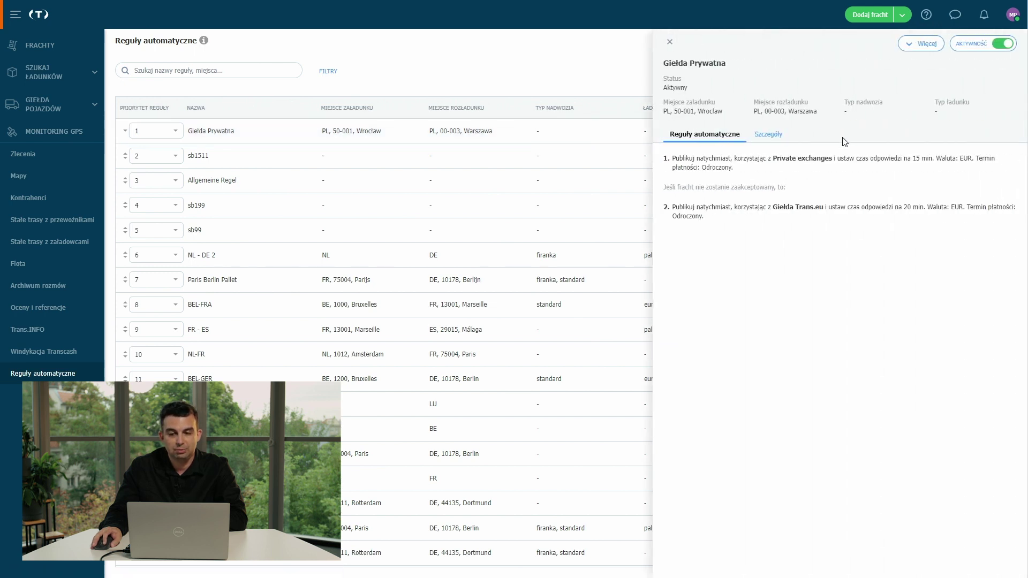
pyautogui.click(907, 52)
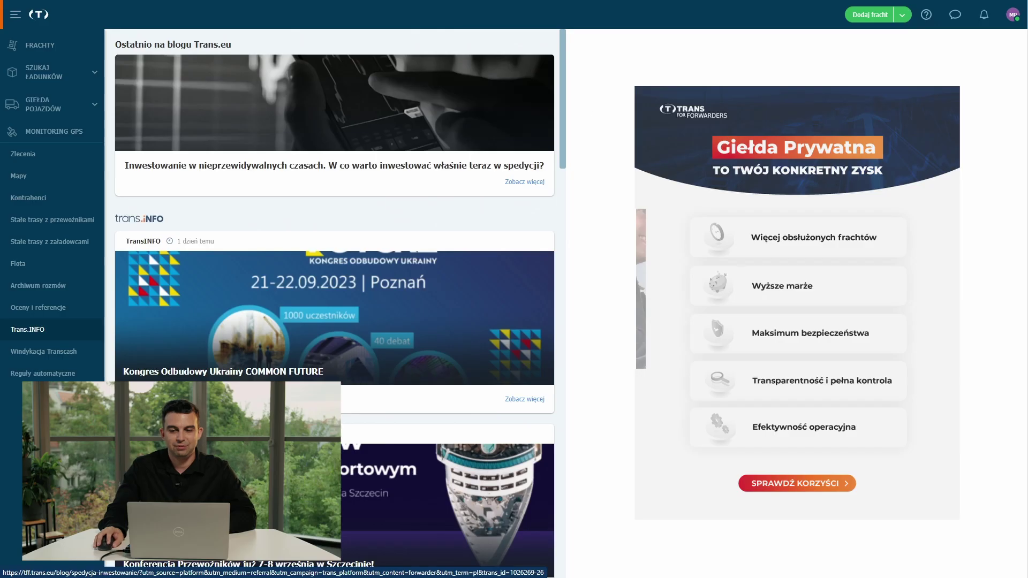
# Start a new freight loading in Wrocław and unloading at PL 00-003 Warszawa.
pyautogui.click(870, 15)
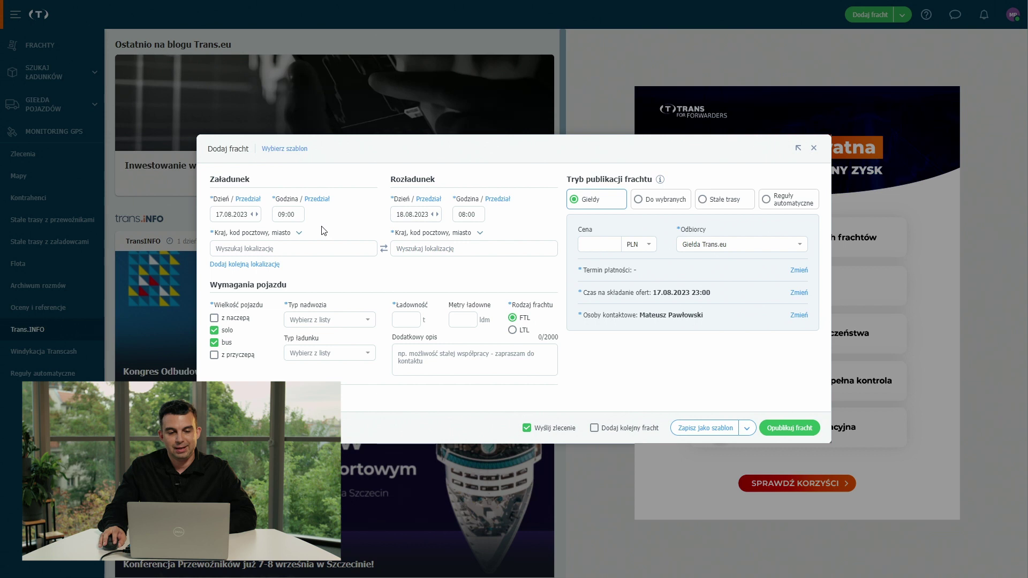
pyautogui.click(306, 249)
pyautogui.write('wro')
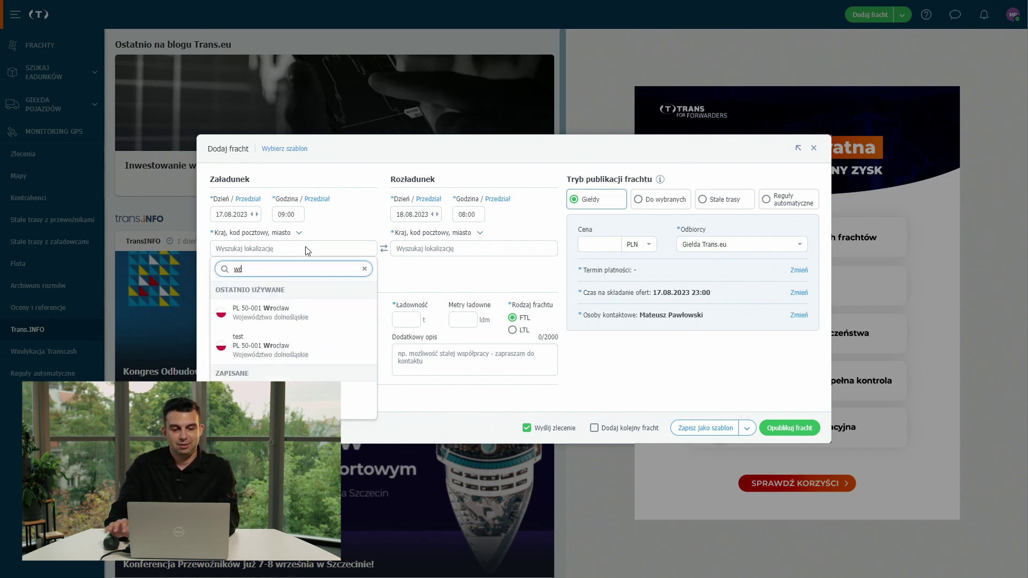
pyautogui.write('cł')
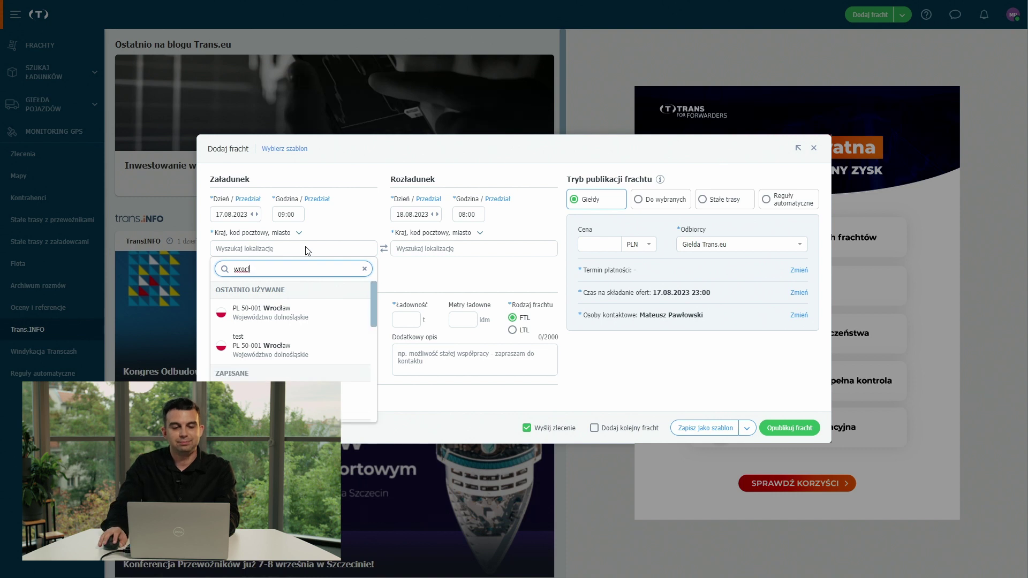
pyautogui.click(262, 312)
pyautogui.click(448, 250)
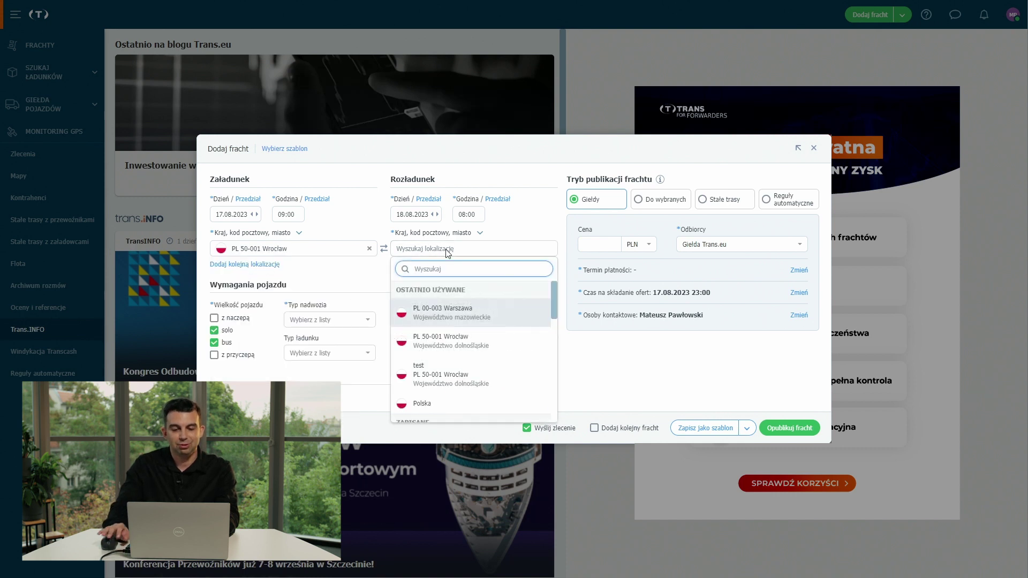
pyautogui.write('warsz')
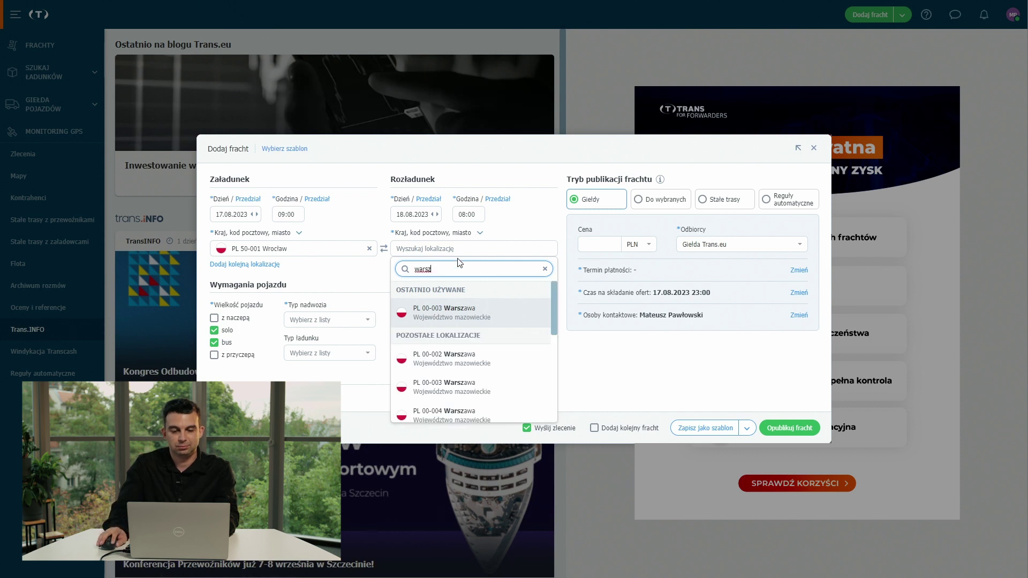
pyautogui.click(469, 386)
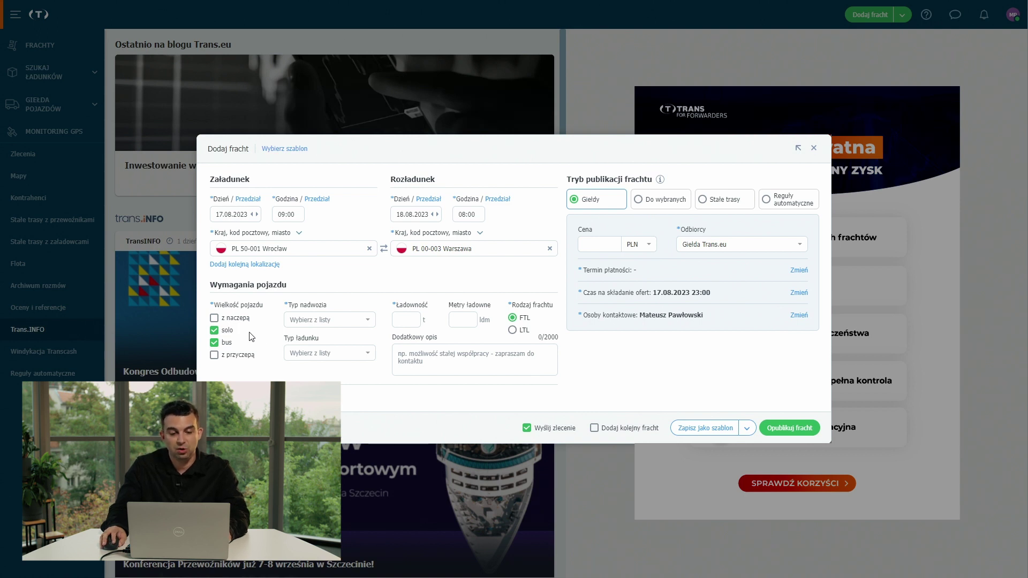
# Require a standard body and 4 t capacity, published via automatic rules.
pyautogui.click(341, 321)
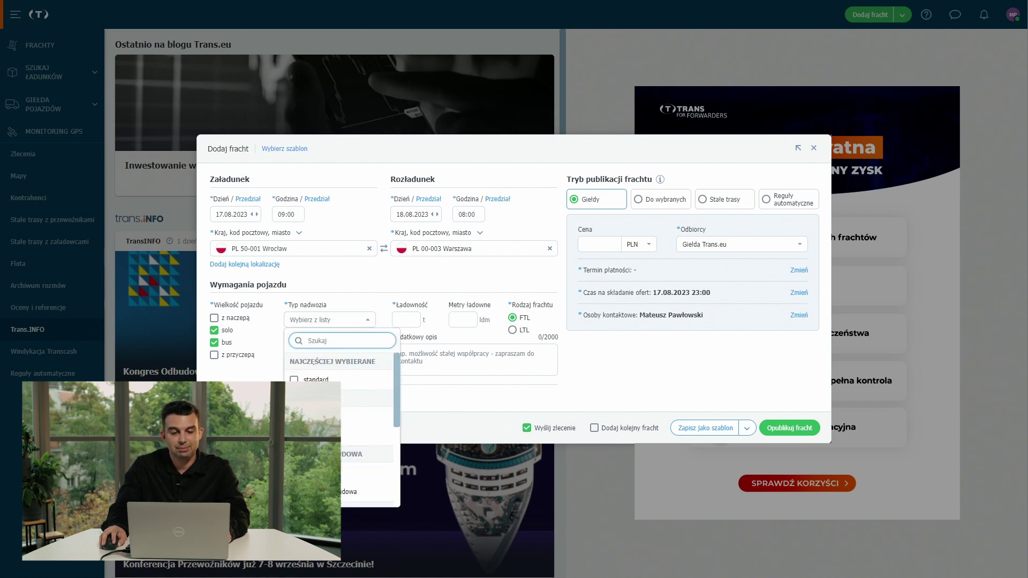
pyautogui.click(294, 379)
pyautogui.click(454, 403)
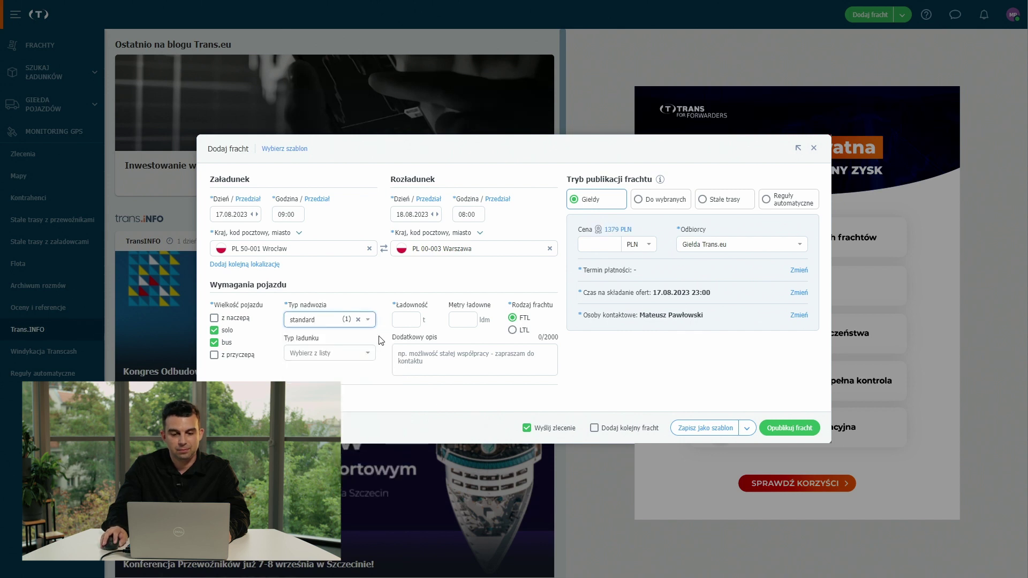
pyautogui.click(416, 321)
pyautogui.write('4')
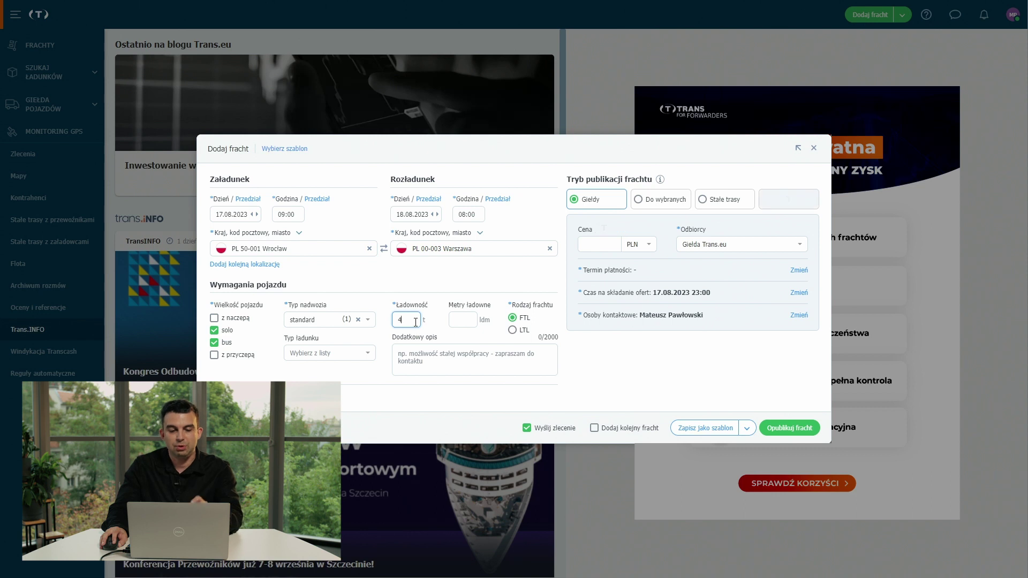
pyautogui.click(419, 410)
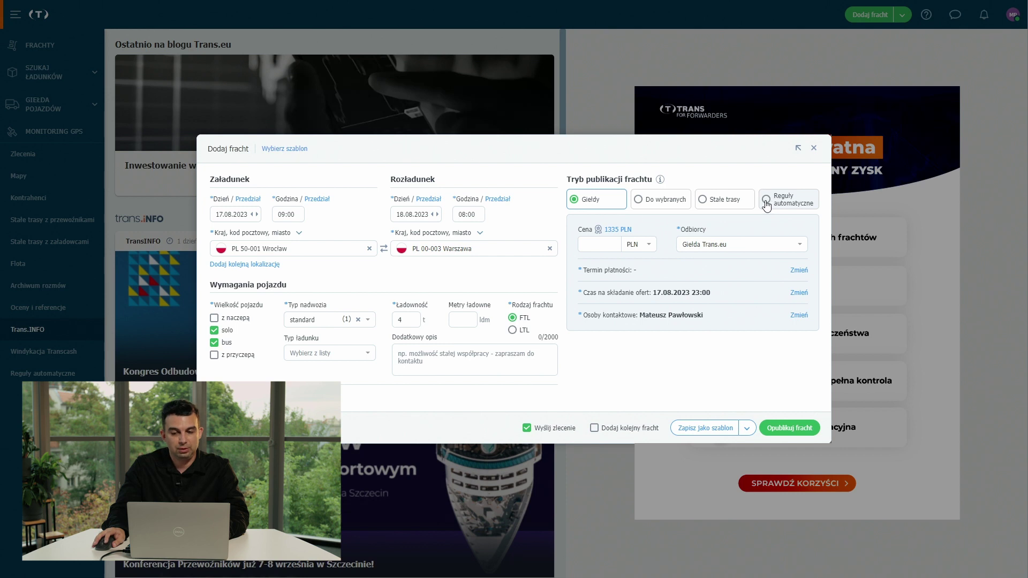
pyautogui.click(766, 200)
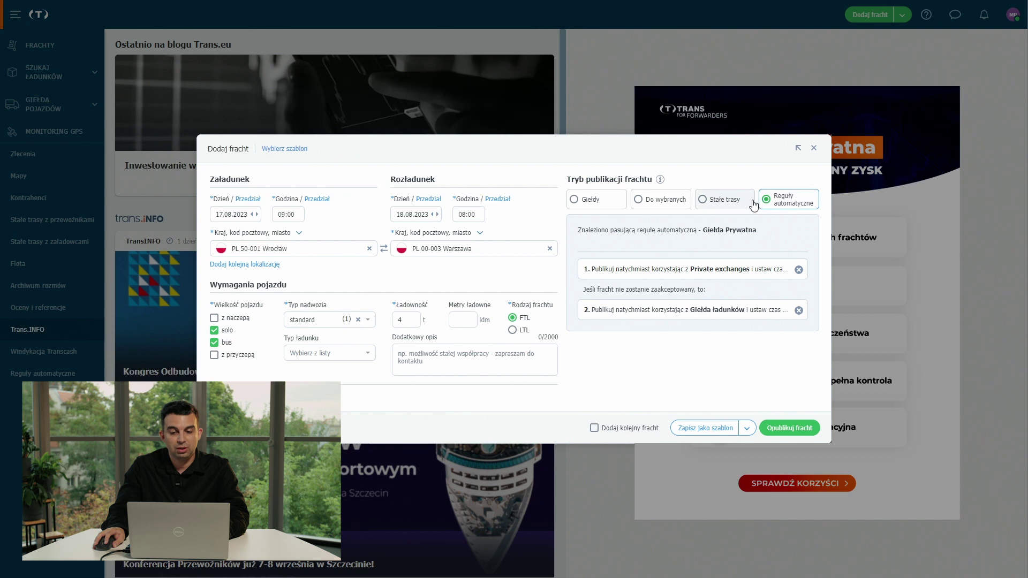
# Keep both Giełda Prywatna publication steps, restoring the removed step 2, and publish the freight.
pyautogui.moveTo(704, 229); pyautogui.dragTo(758, 231)
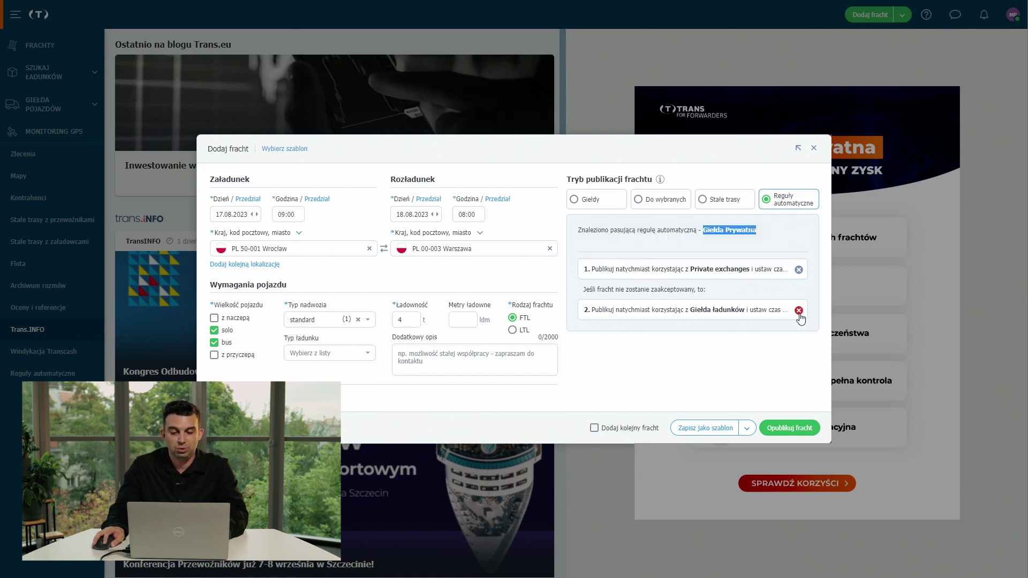
pyautogui.click(798, 311)
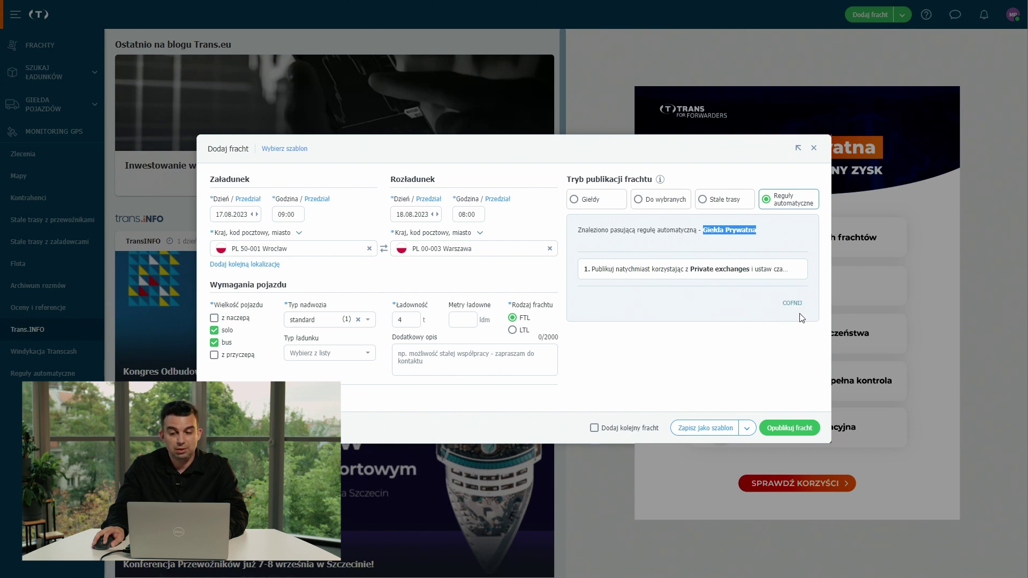
pyautogui.click(794, 311)
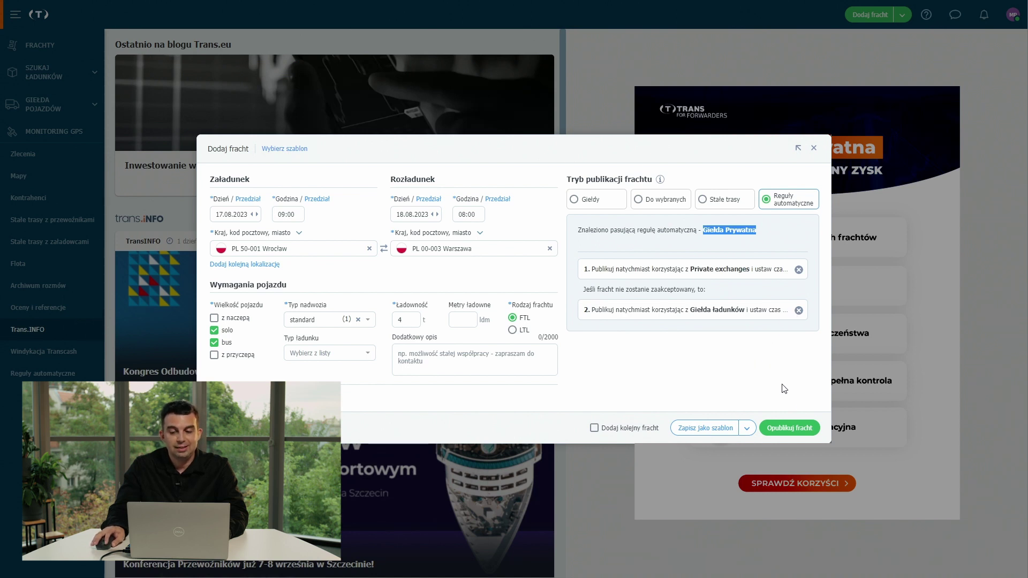
pyautogui.click(790, 429)
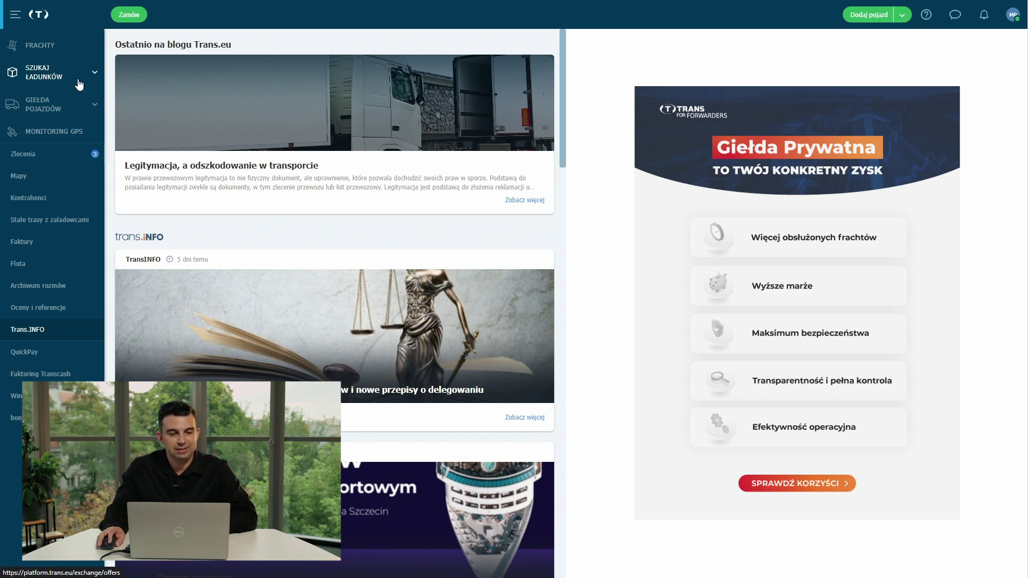
# Find the first Wrocław–Warszawa load in the load search and send a 600 EUR offer.
pyautogui.click(76, 80)
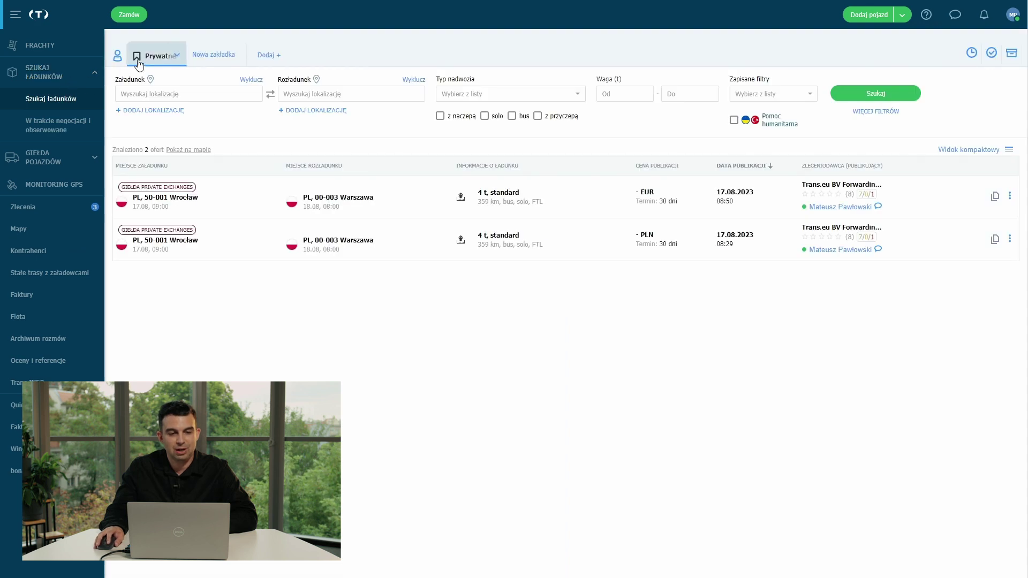
pyautogui.moveTo(138, 63)
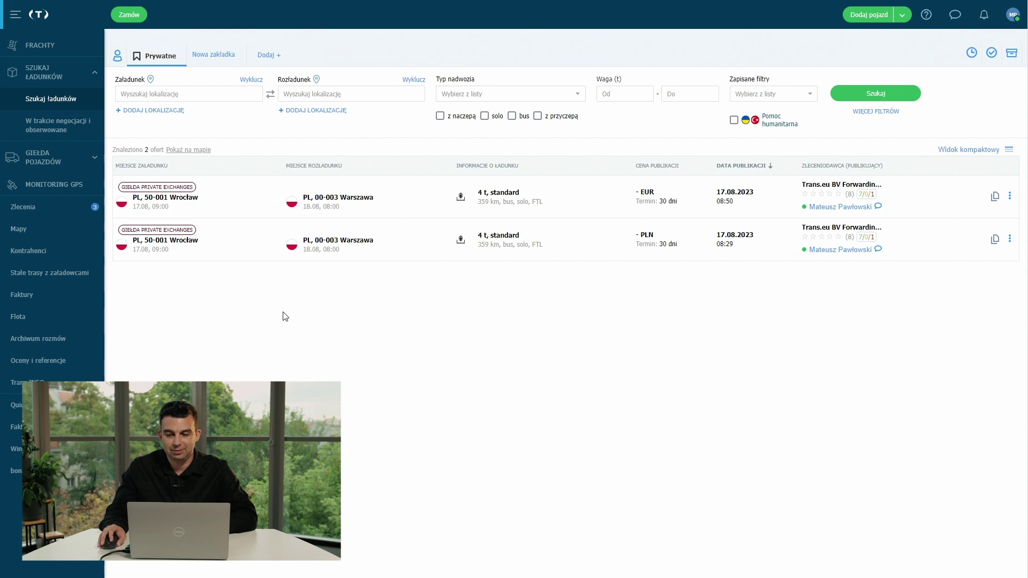
pyautogui.click(596, 199)
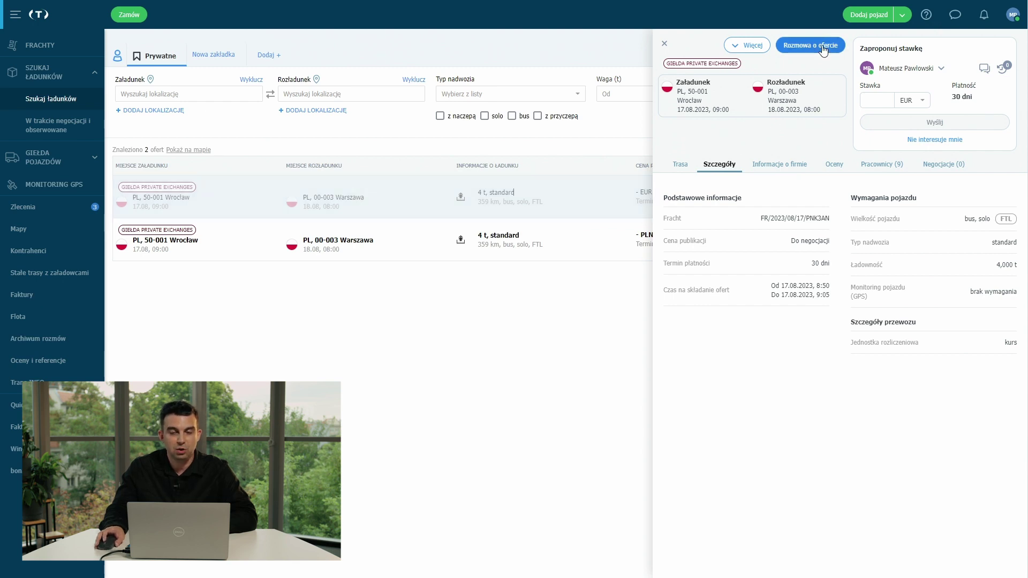
pyautogui.click(872, 101)
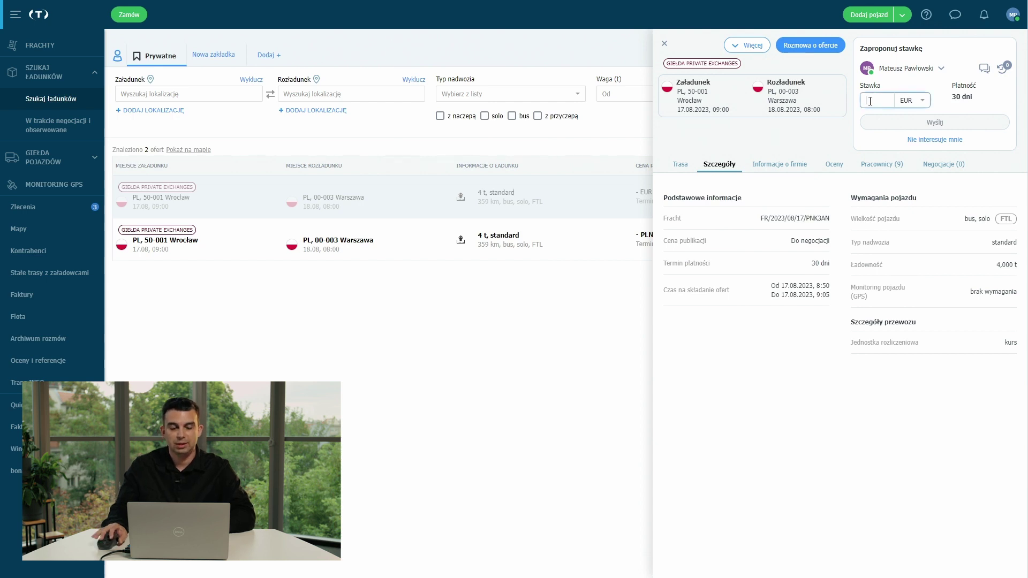
pyautogui.write('600')
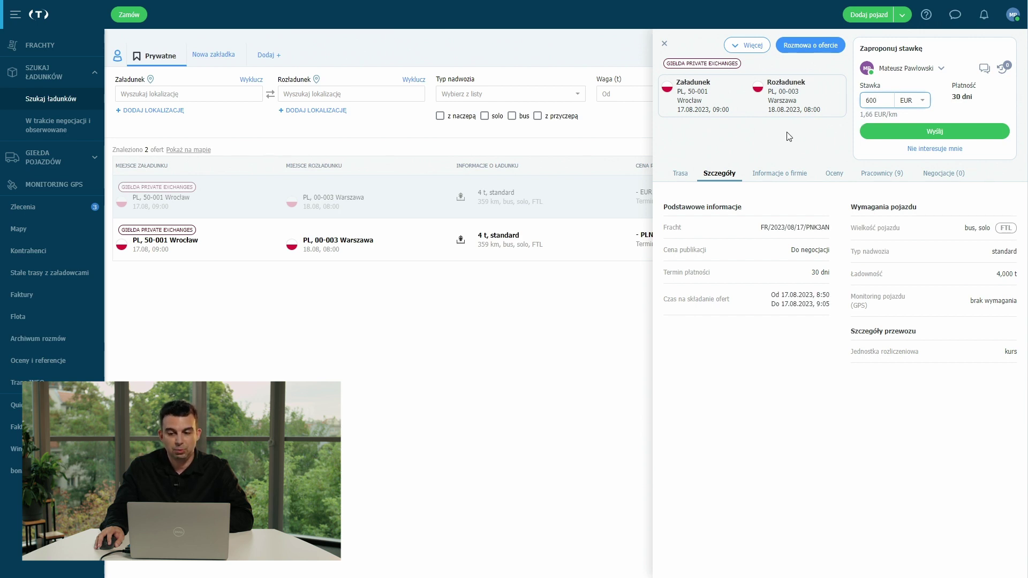
pyautogui.click(903, 138)
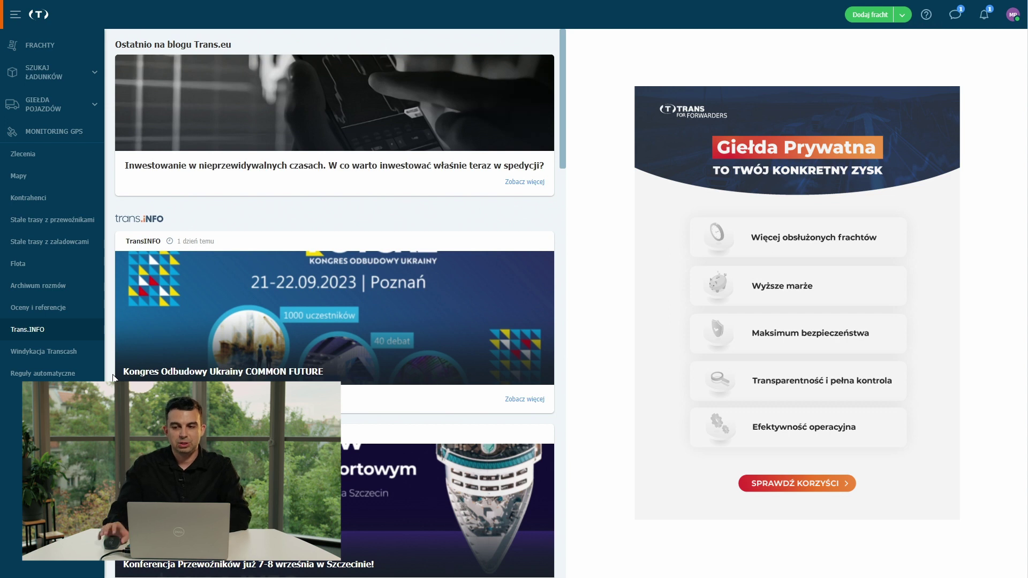
# In the freight's messenger negotiation, replace the 600 rate with 400 EUR and send it.
pyautogui.click(982, 16)
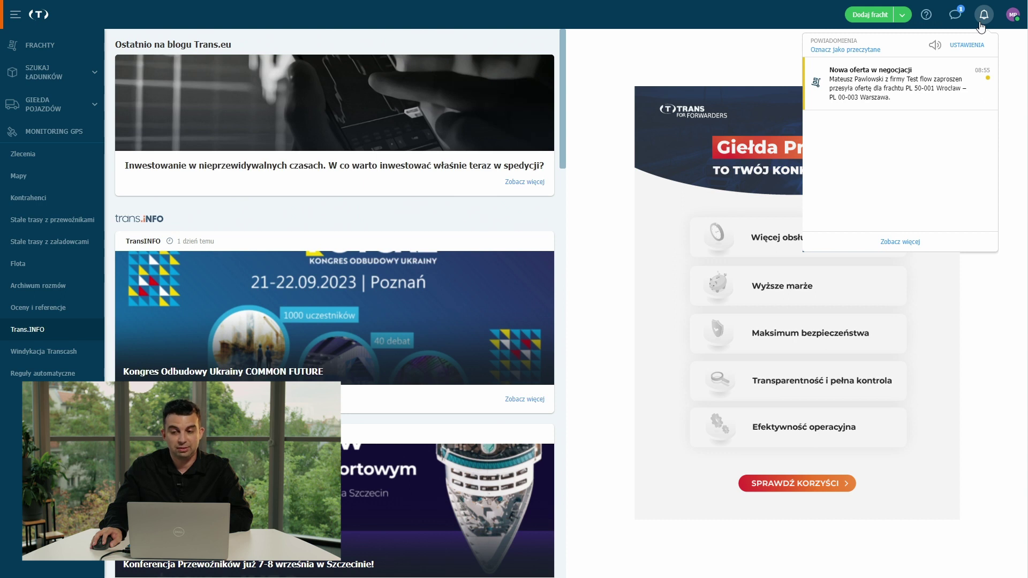
pyautogui.click(956, 14)
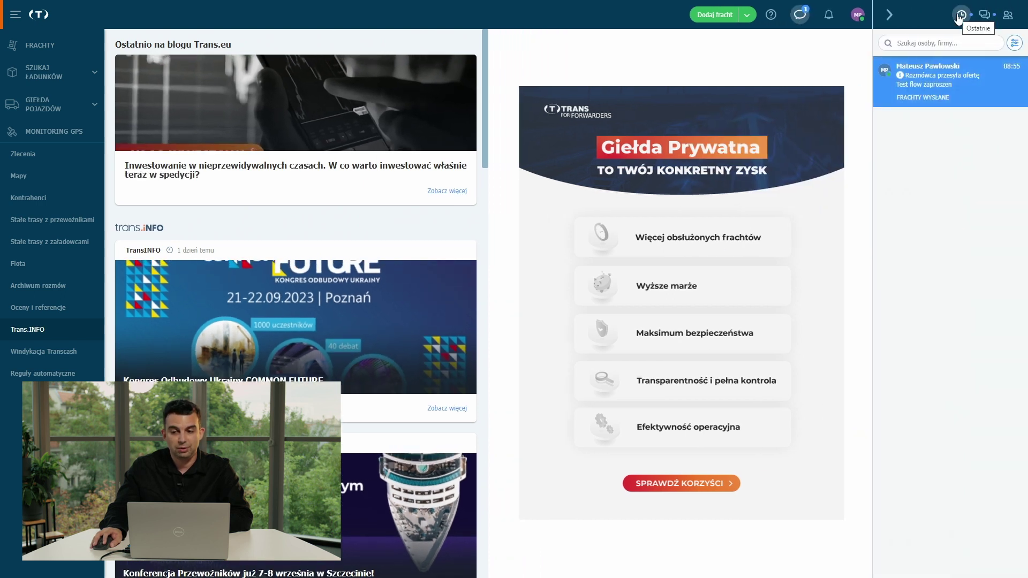
pyautogui.click(950, 77)
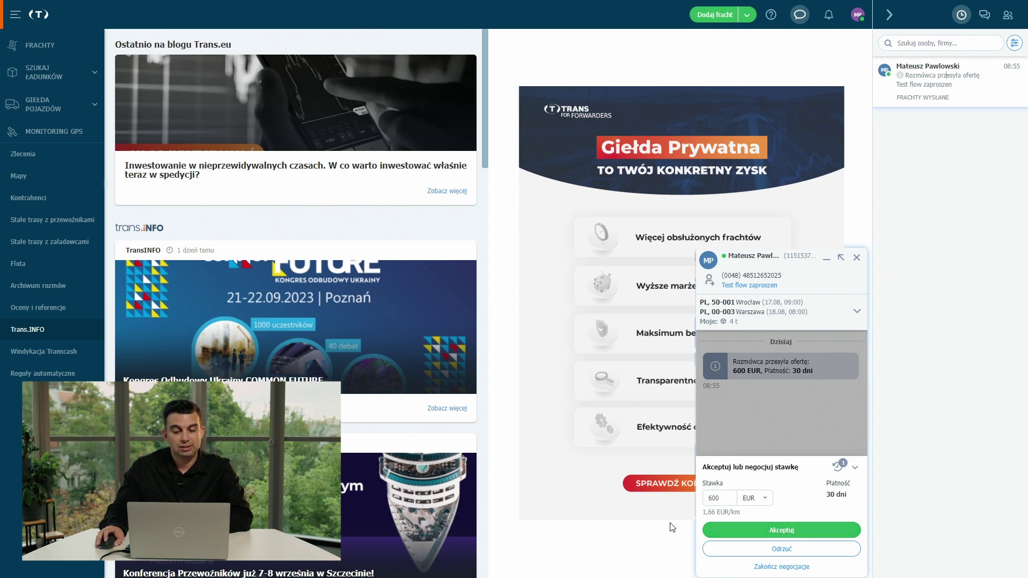
pyautogui.doubleClick(716, 497)
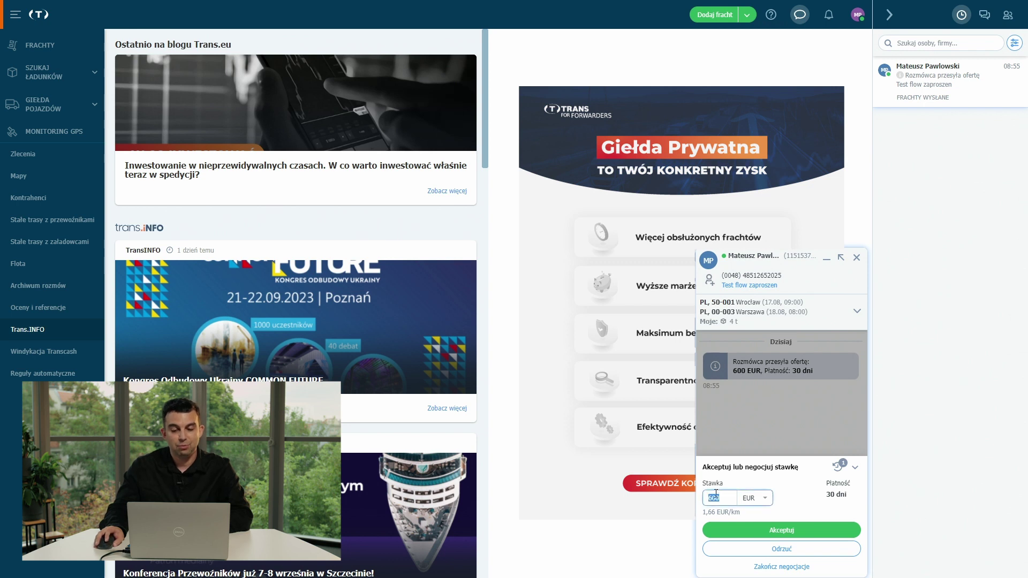
pyautogui.write('40')
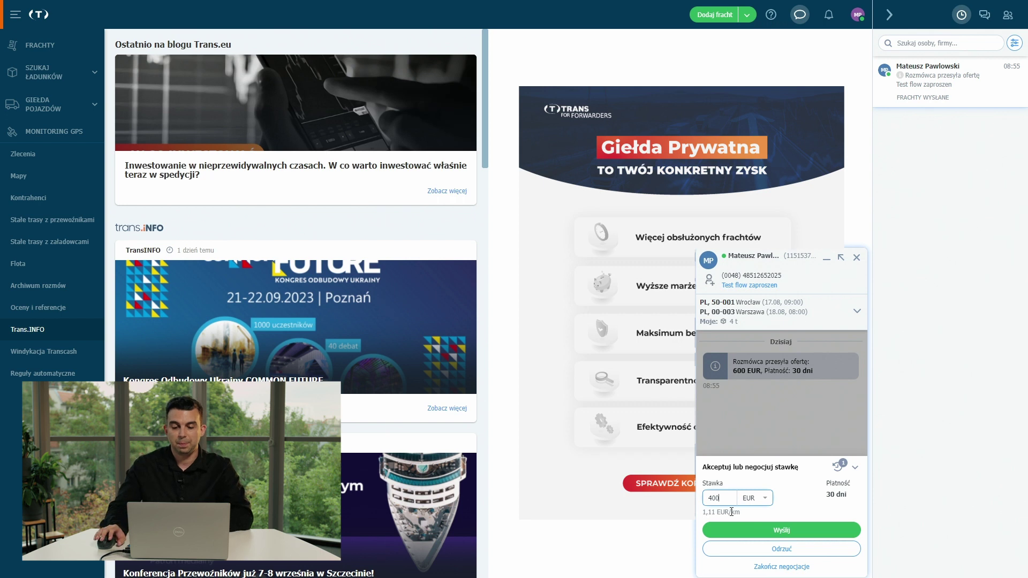
pyautogui.click(783, 531)
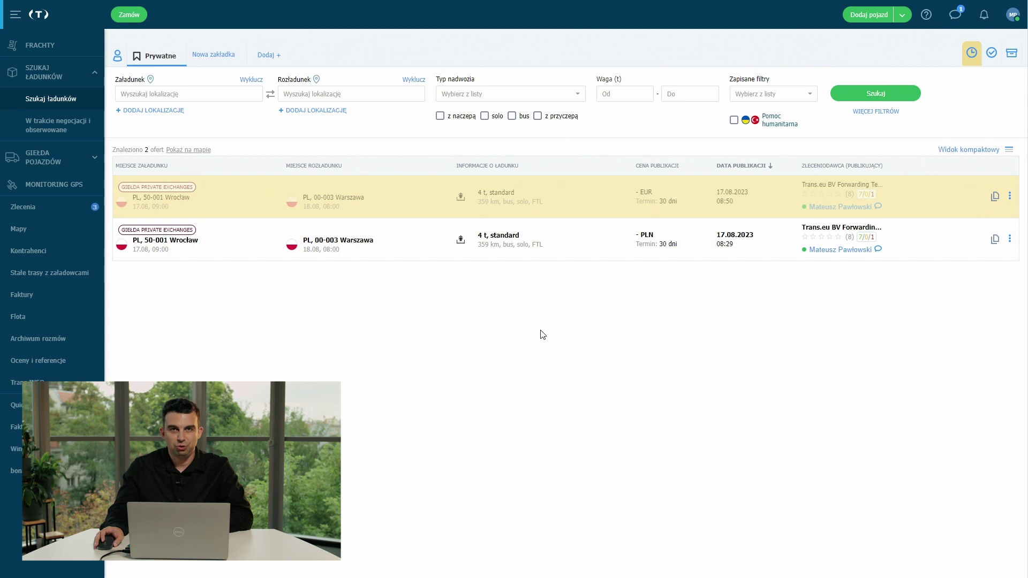
# Accept the 400 EUR counter-offer in the Wrocław–Warszawa freight conversation.
pyautogui.click(955, 15)
pyautogui.click(955, 81)
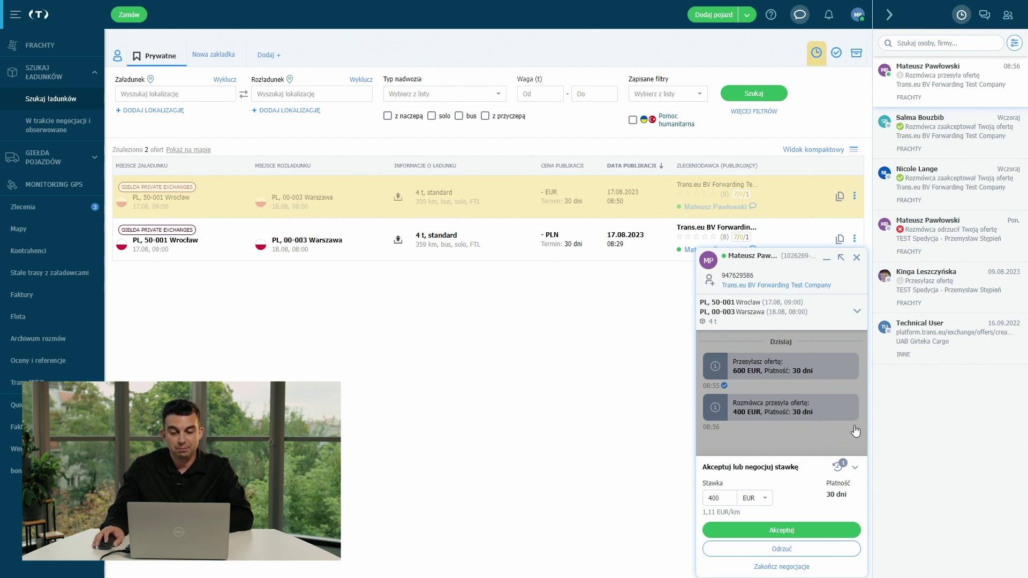
pyautogui.click(784, 530)
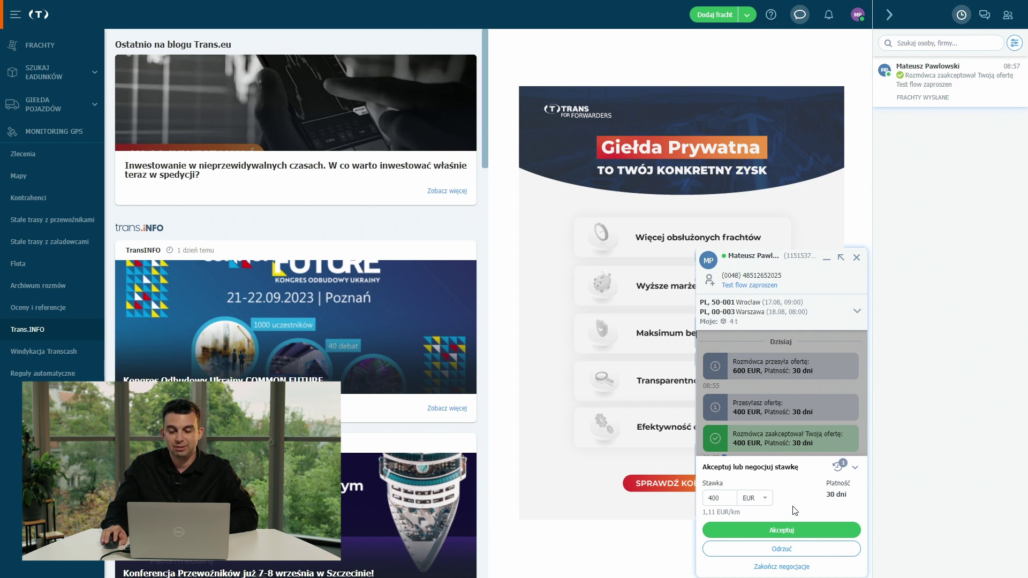
# Confirm the 400 EUR, 30-day deal in the negotiation chat and go to own freights.
pyautogui.click(799, 530)
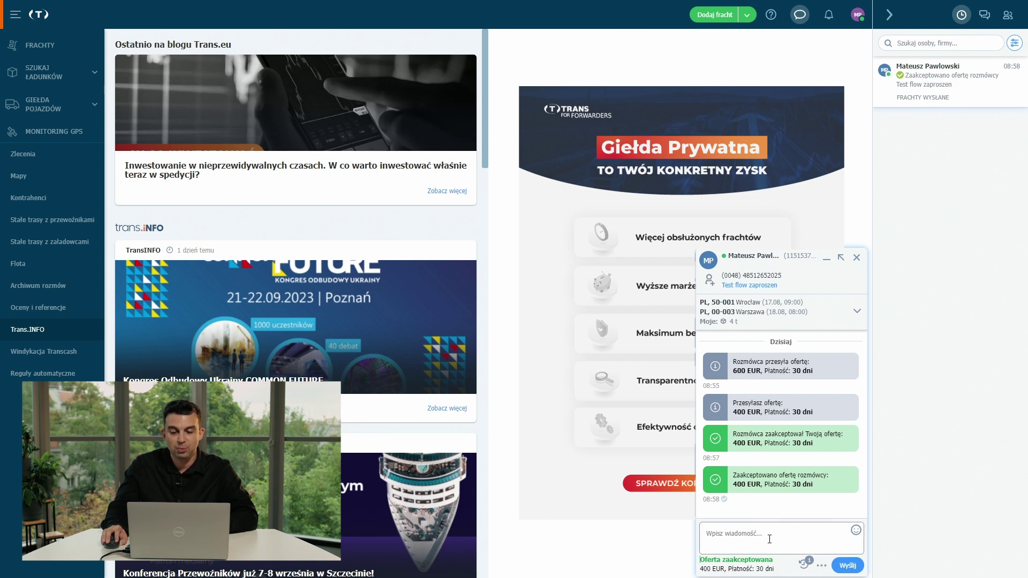
pyautogui.moveTo(745, 566)
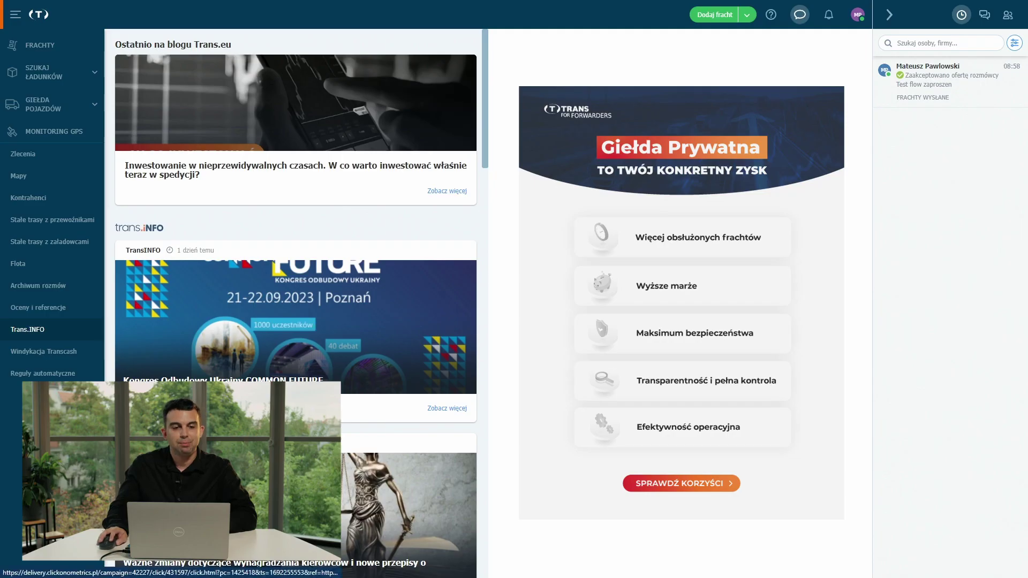
pyautogui.click(58, 47)
# Show Zaakceptowane freights and open the Wrocław–Warszawa freight accepted at 400 EUR.
pyautogui.click(229, 60)
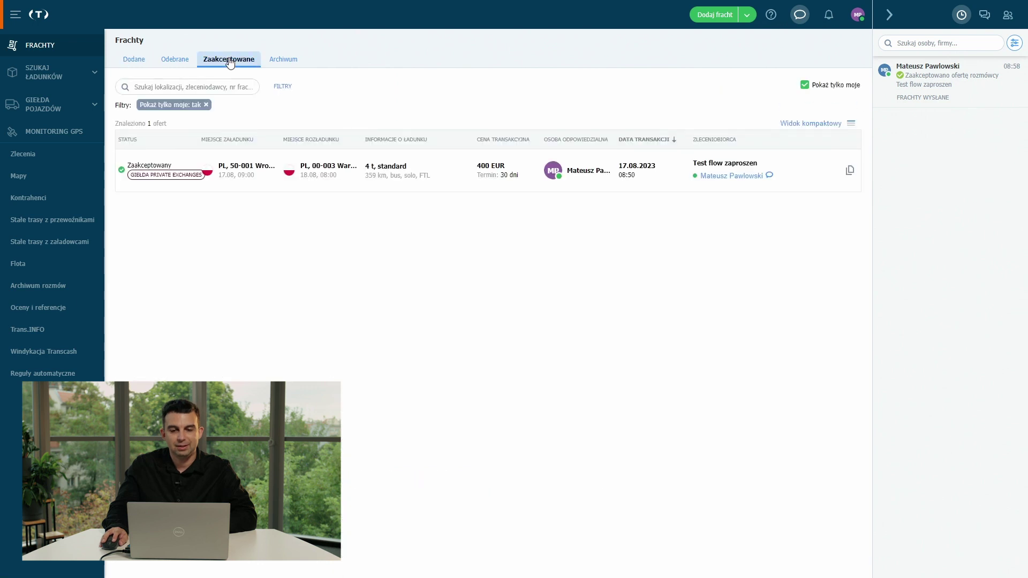
pyautogui.click(588, 188)
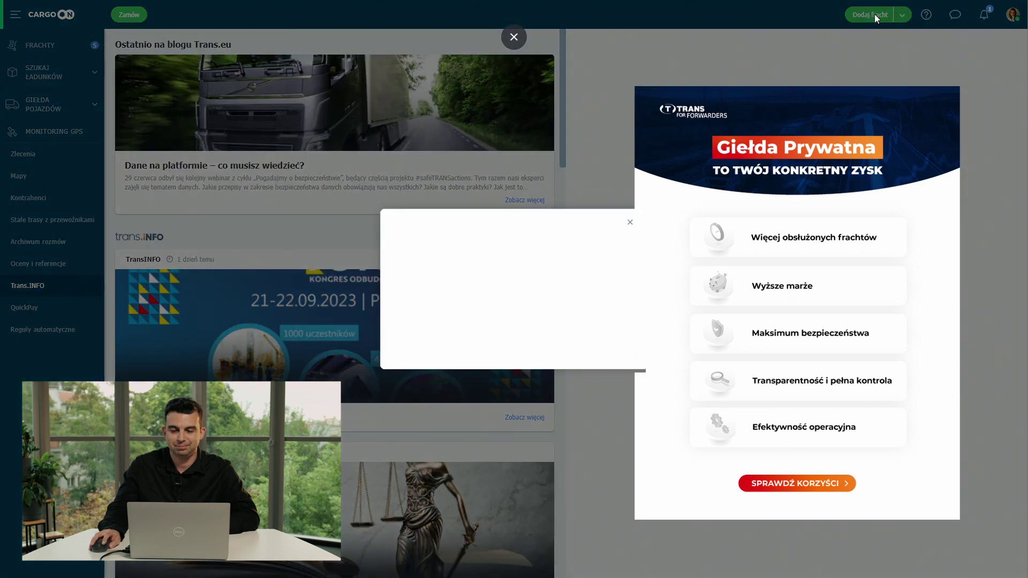
# Start a new CargoON freight from Client Y in Wrocław to Warszawa.
pyautogui.click(870, 14)
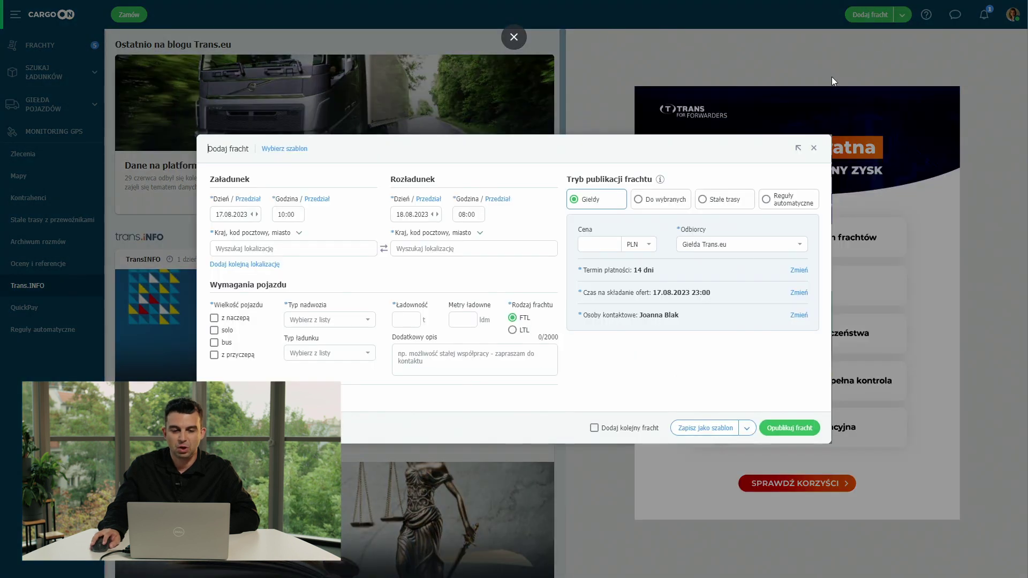
pyautogui.click(298, 252)
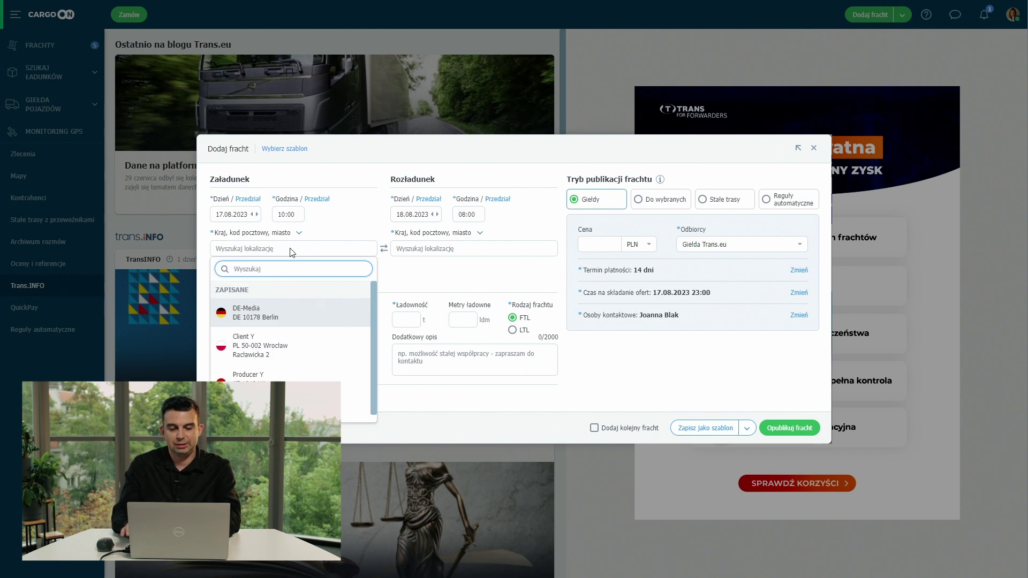
pyautogui.write('wroc')
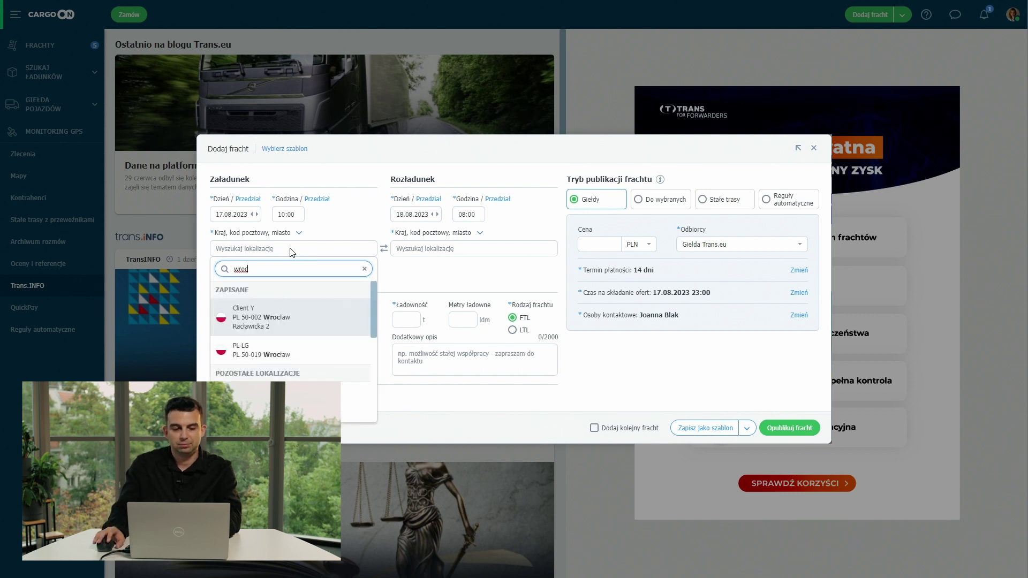
pyautogui.click(311, 316)
pyautogui.click(464, 250)
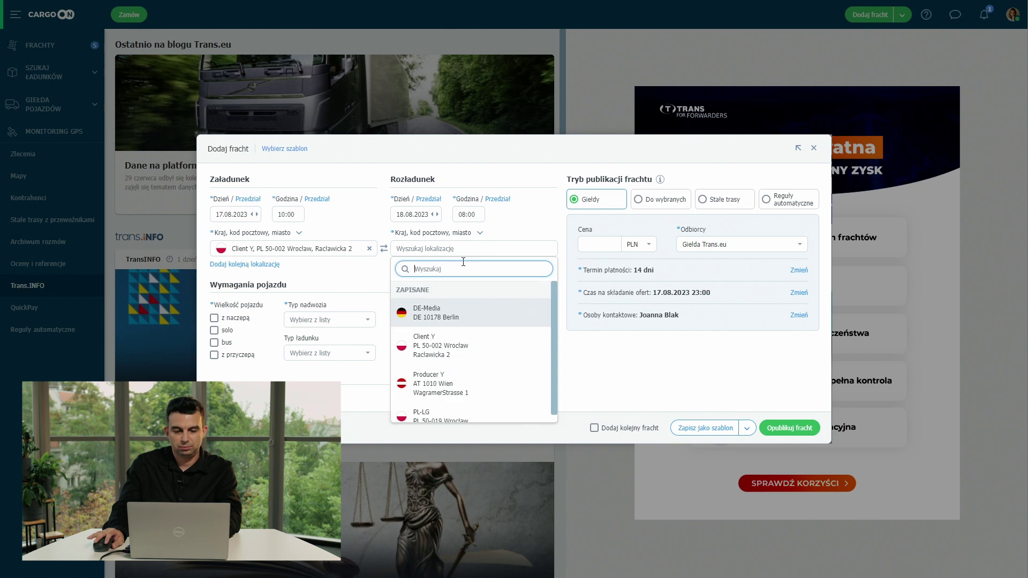
pyautogui.write('war')
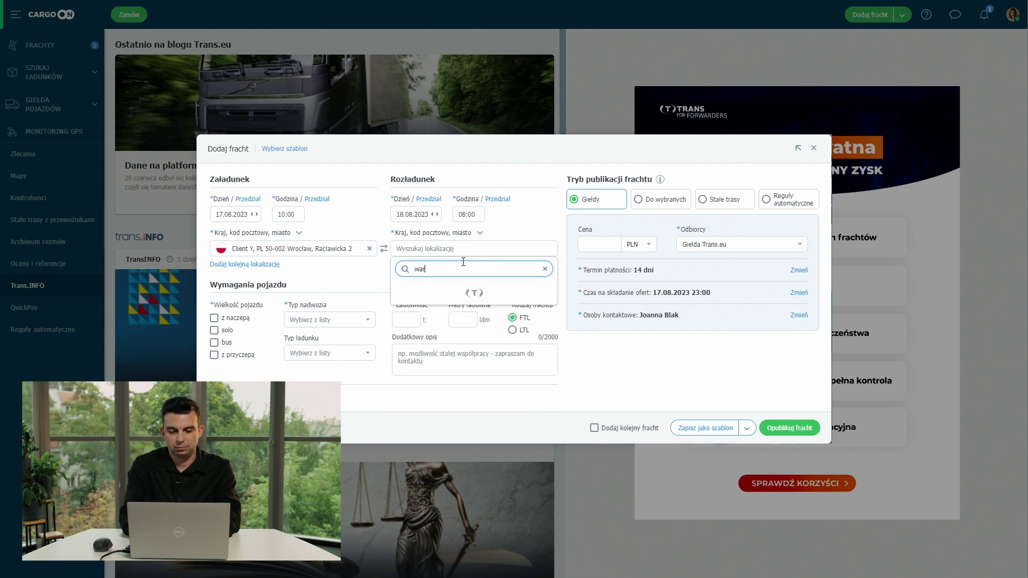
pyautogui.click(444, 340)
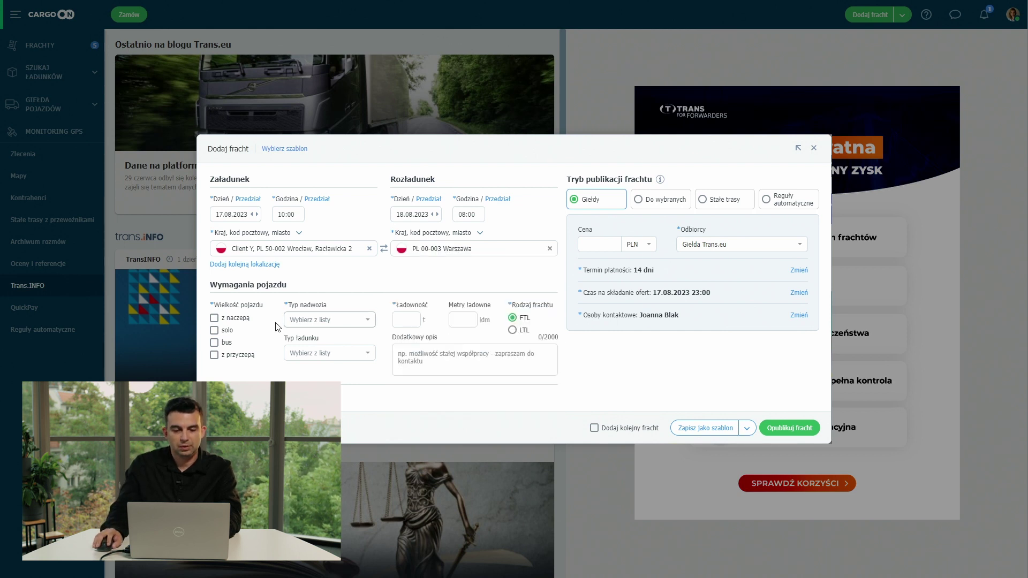
# Require solo or bus with standard body and 3 t capacity, publishing to selected recipients.
pyautogui.click(214, 330)
pyautogui.click(215, 343)
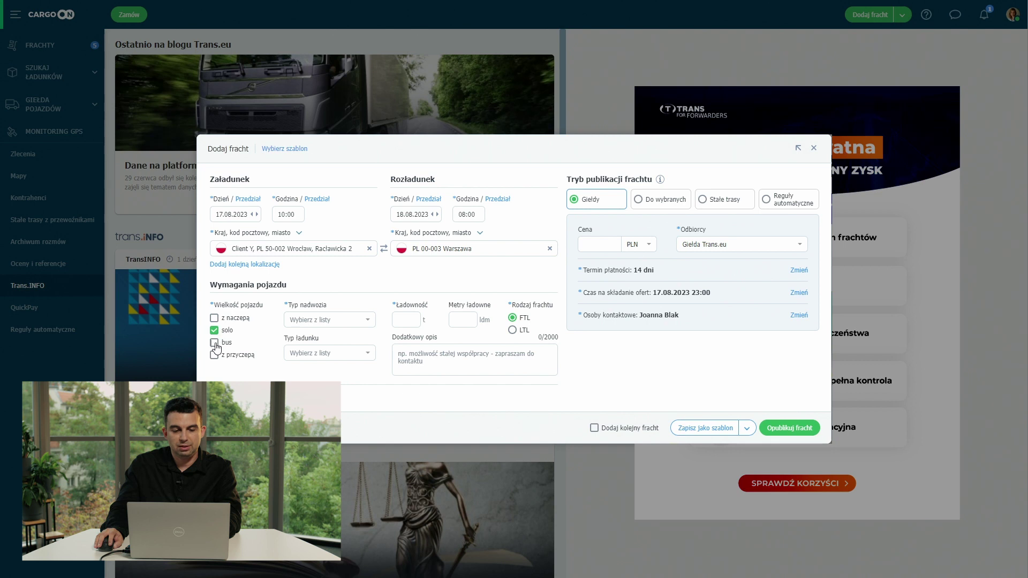
pyautogui.click(366, 322)
pyautogui.click(354, 399)
pyautogui.click(406, 320)
pyautogui.write('3')
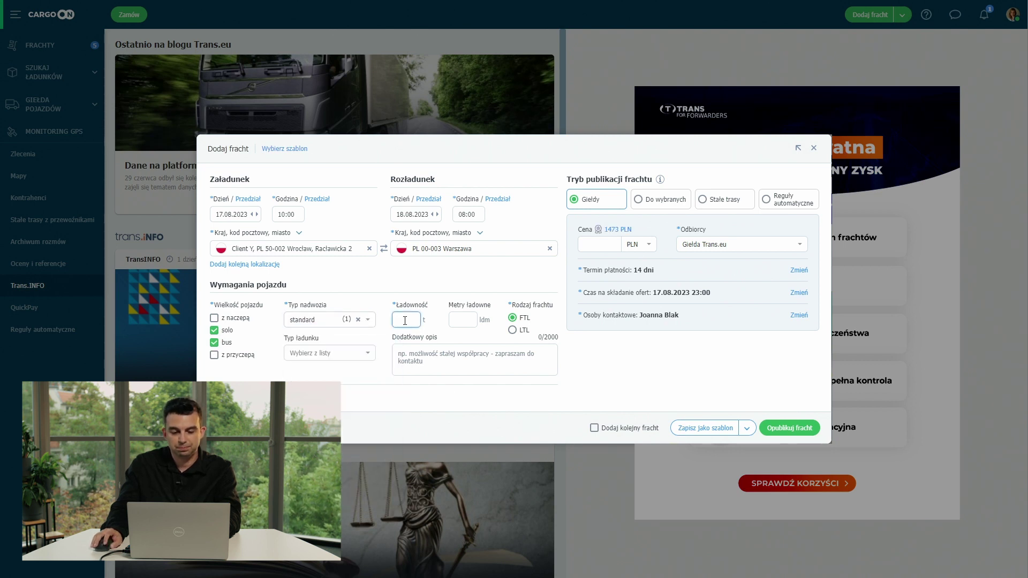
pyautogui.click(621, 389)
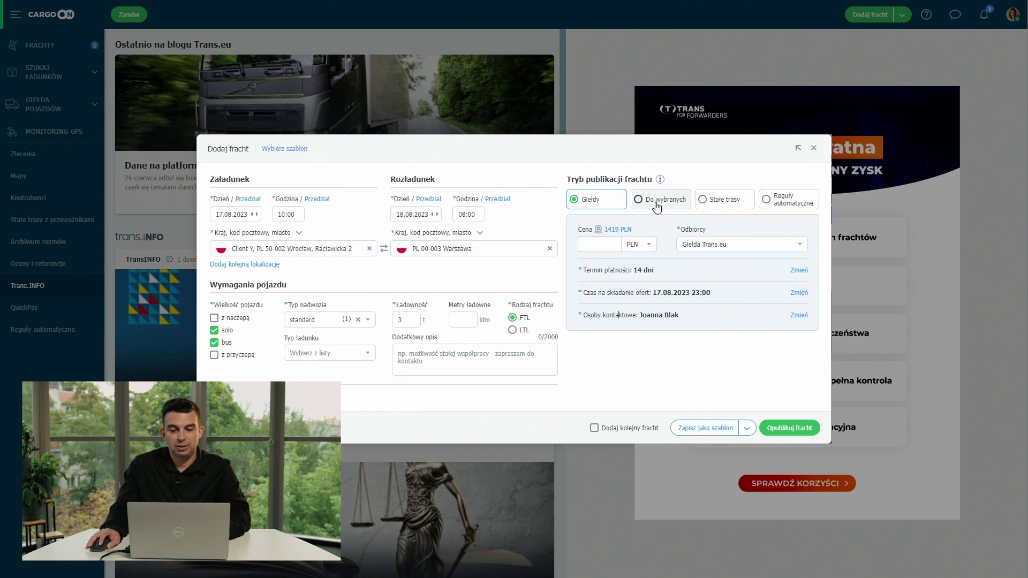
pyautogui.click(649, 206)
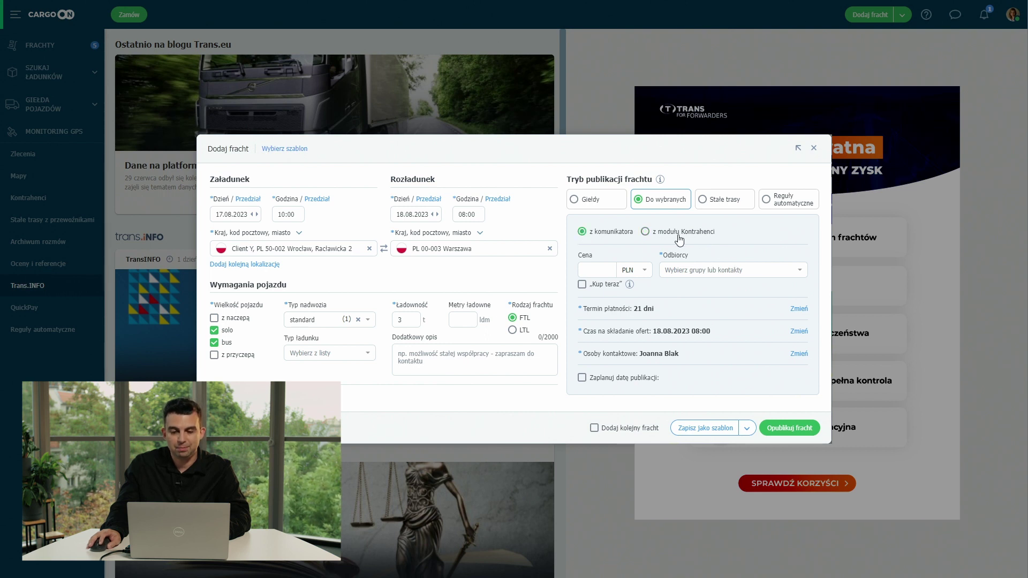
# Pick the Totalcargo Germany contact as the only recipient and publish the freight.
pyautogui.click(785, 270)
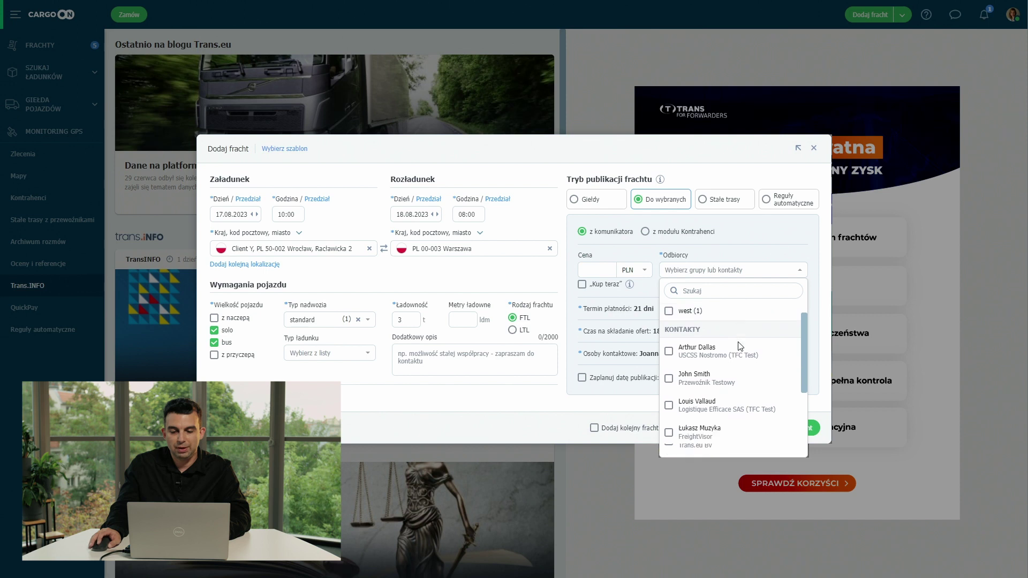
pyautogui.scroll(-3, 740, 347)
pyautogui.scroll(-1, 743, 344)
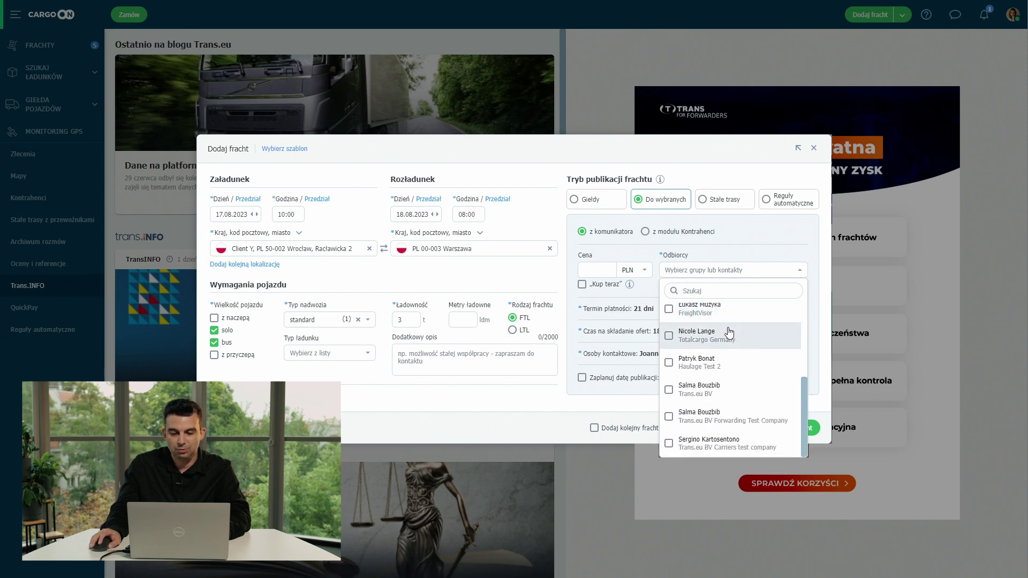
pyautogui.click(669, 336)
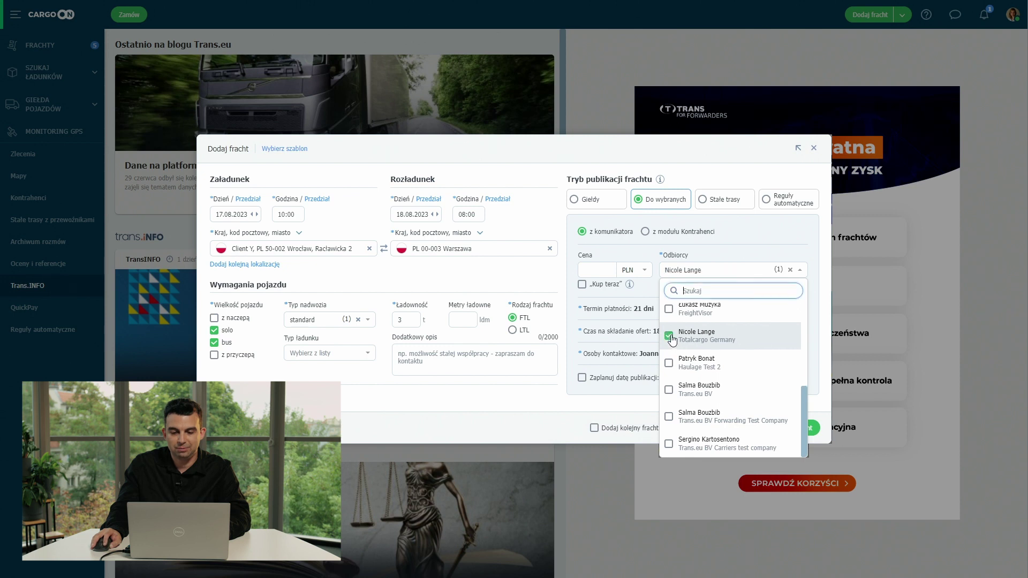
pyautogui.click(607, 410)
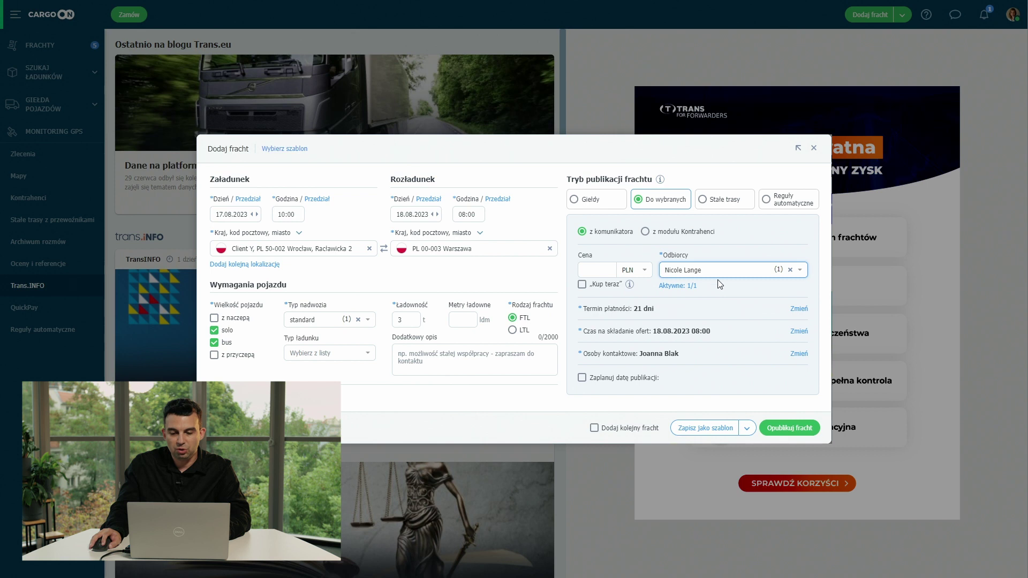
pyautogui.click(789, 429)
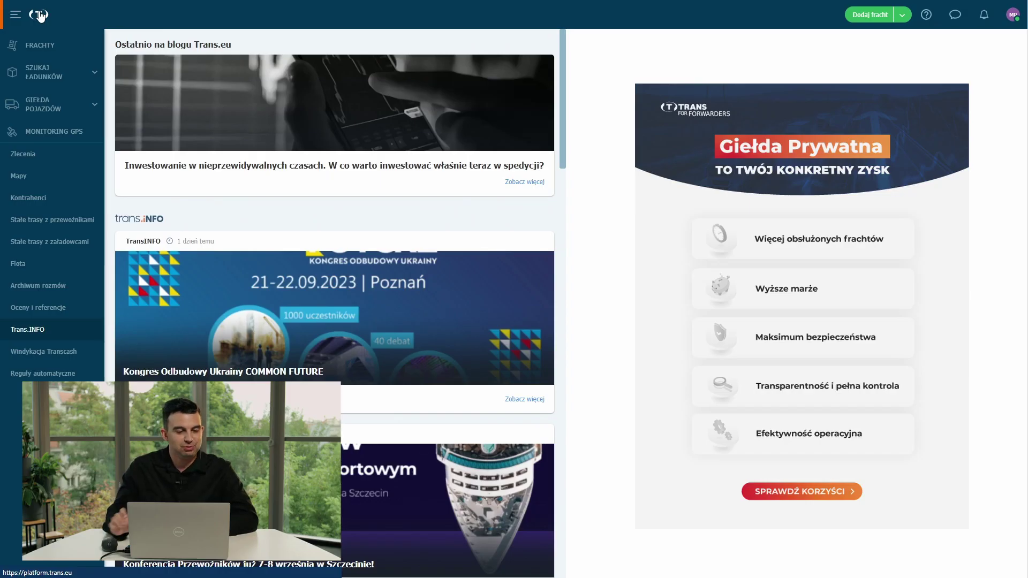
# From Kontrahenci, start a company invitation and enter the contact's first name, surname and e-mail.
pyautogui.click(47, 199)
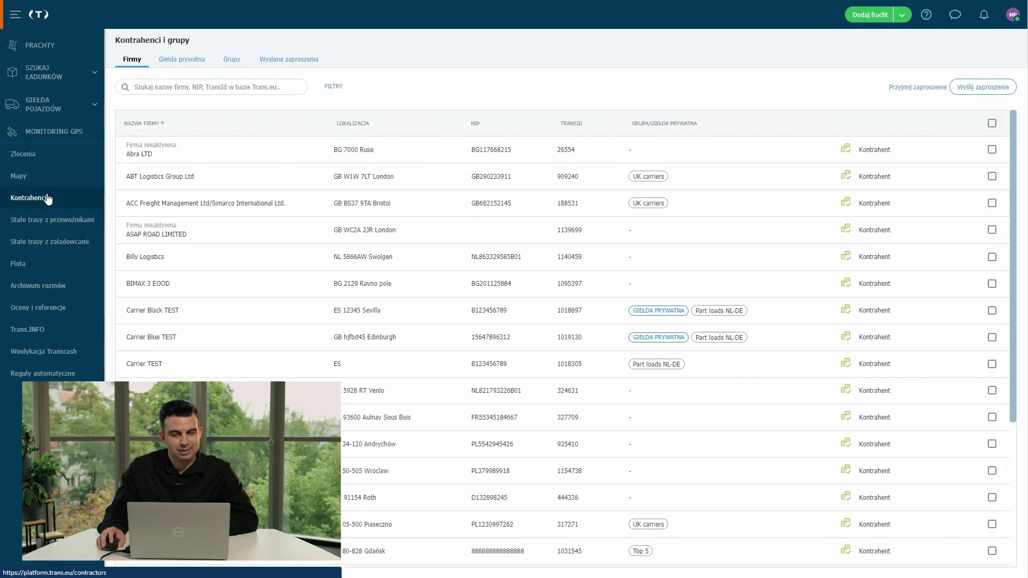
pyautogui.click(985, 90)
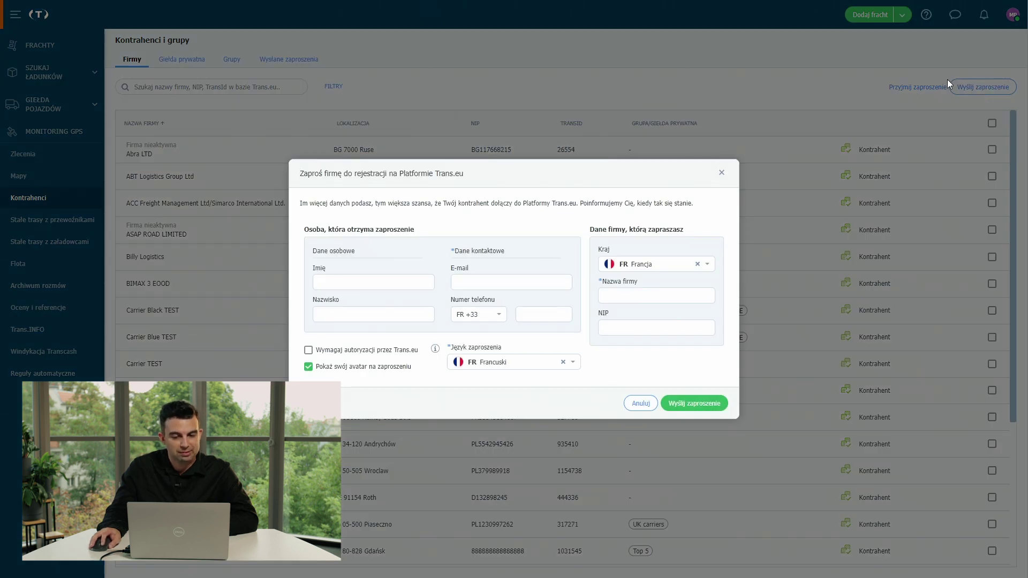
pyautogui.click(374, 279)
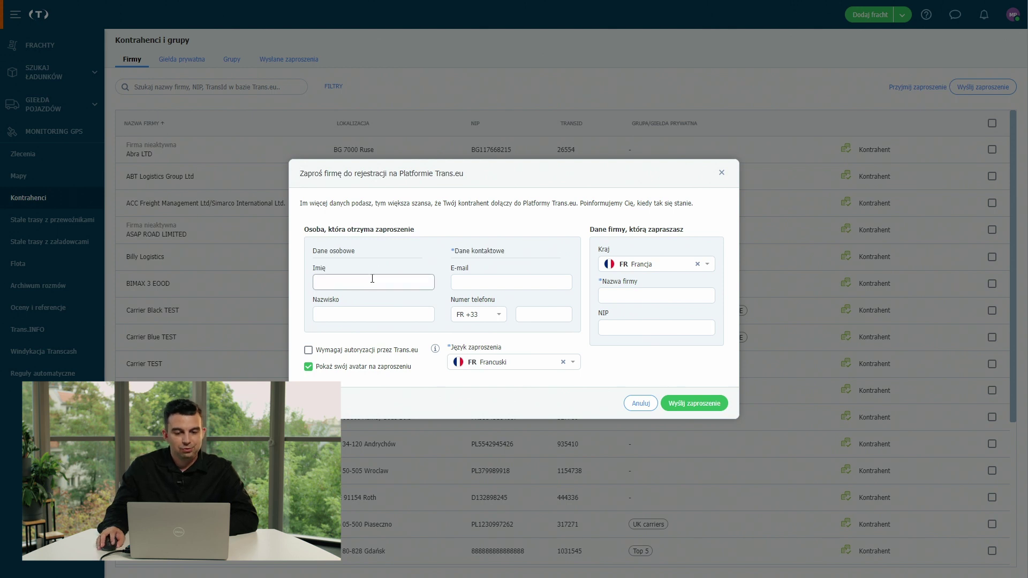
pyautogui.click(377, 313)
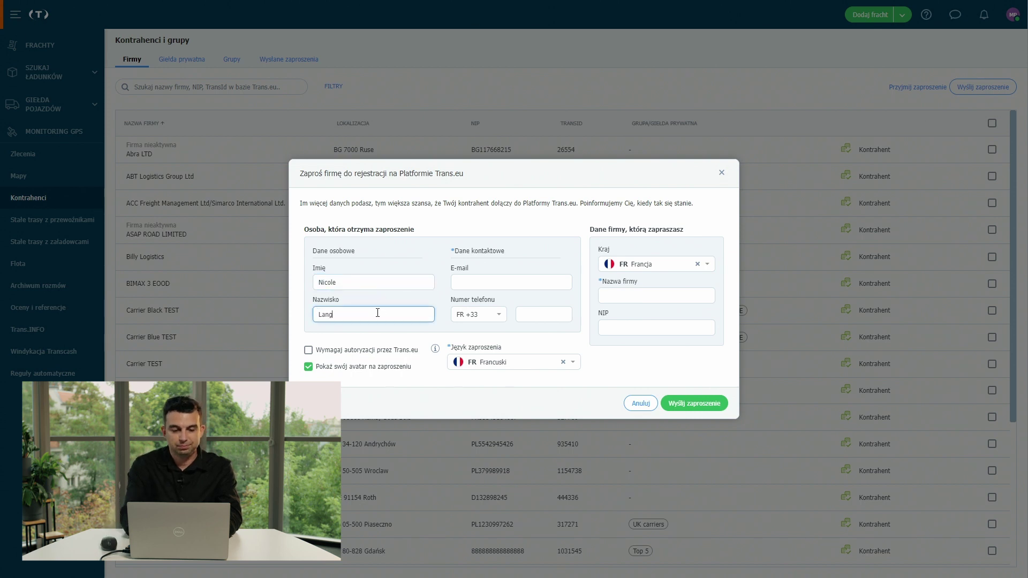
pyautogui.click(543, 284)
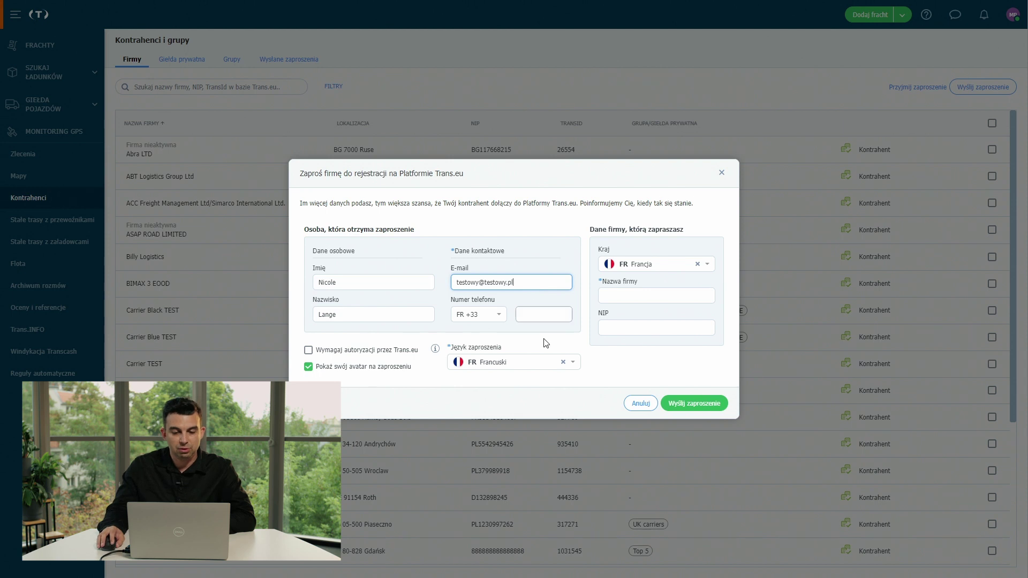
pyautogui.click(559, 367)
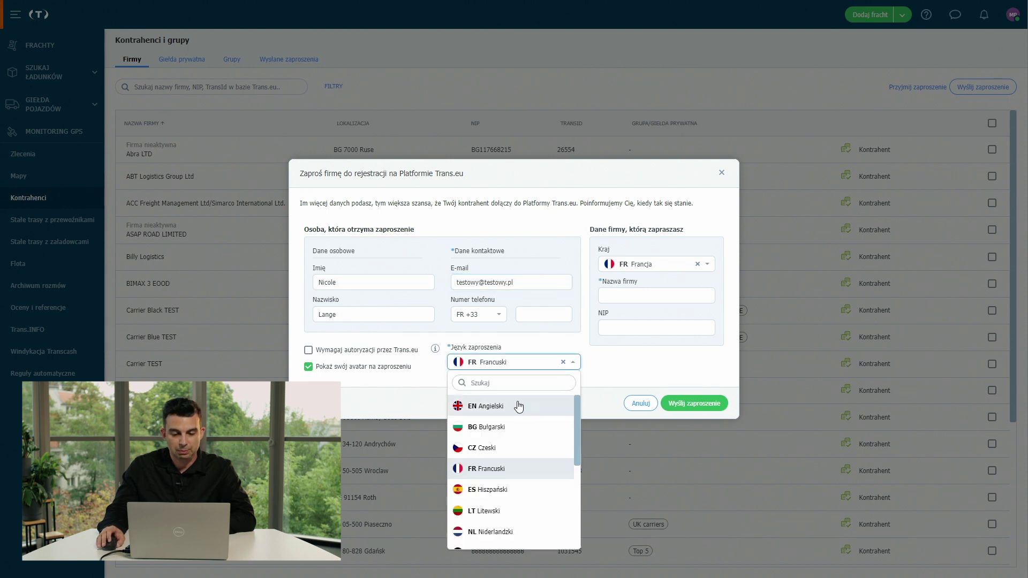
# Set the invitation language to PL Polski and the company country to Polska.
pyautogui.click(515, 381)
pyautogui.write('po')
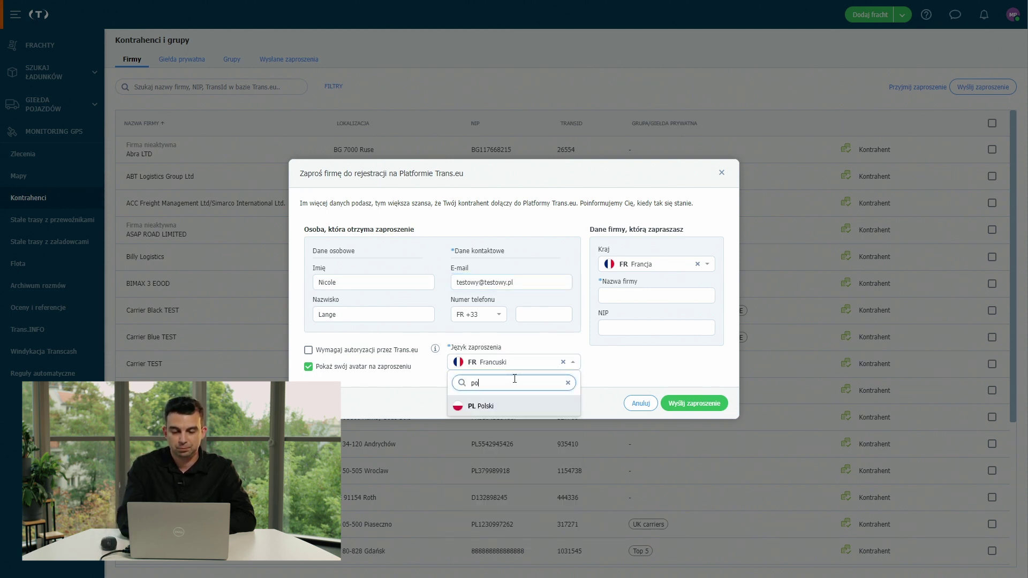
pyautogui.click(509, 408)
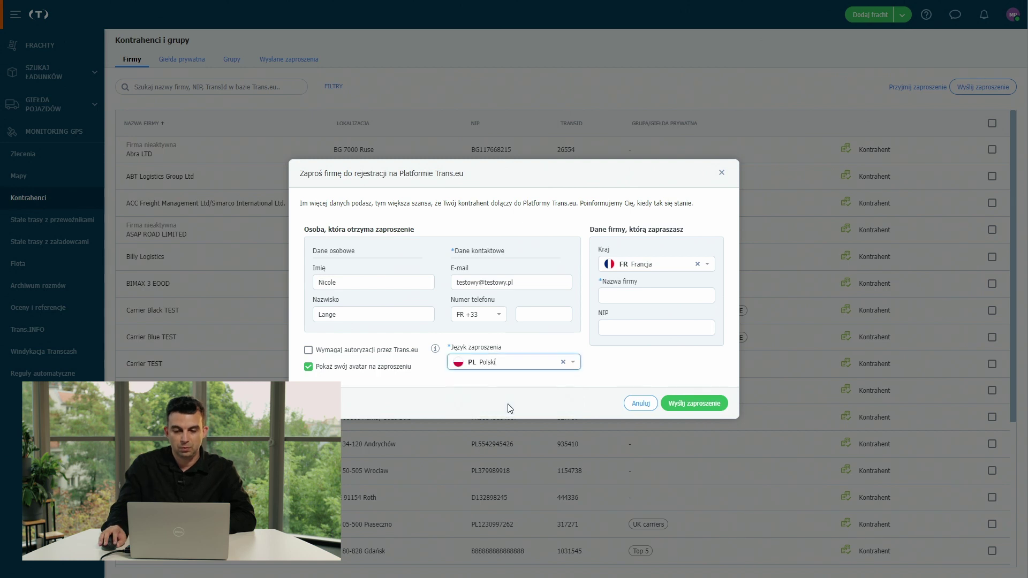
pyautogui.click(666, 271)
pyautogui.write('p')
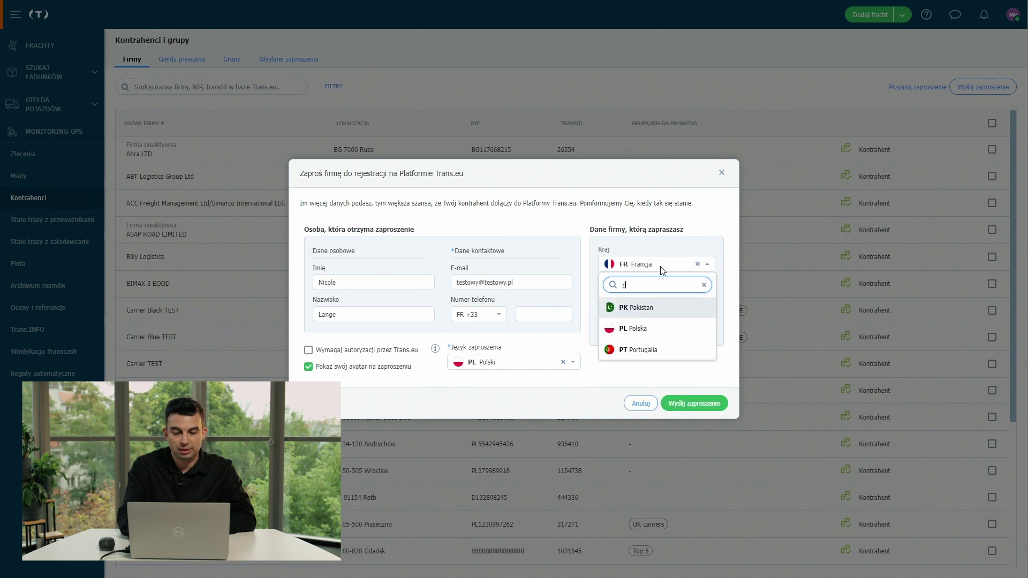
pyautogui.click(673, 328)
# Enter company name 'Testowa', untick Pokaż swój avatar, and send the invitation.
pyautogui.click(602, 295)
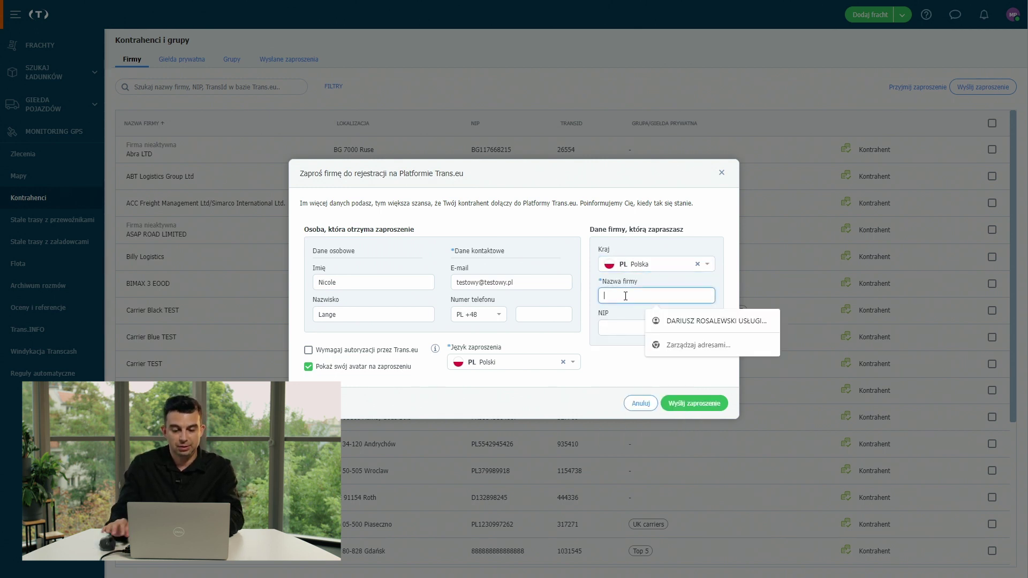
pyautogui.write('Testowa')
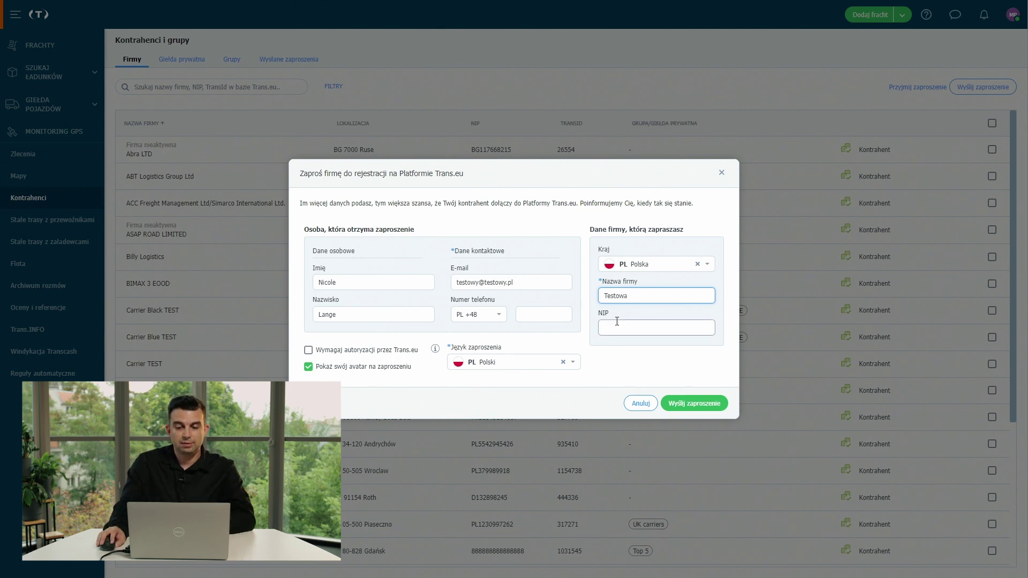
pyautogui.click(617, 322)
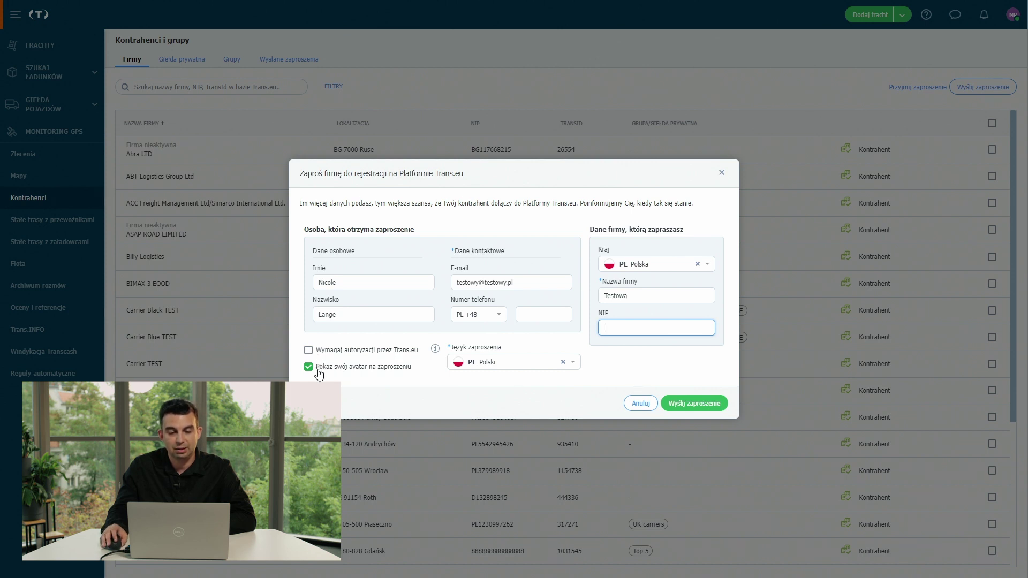
pyautogui.click(319, 369)
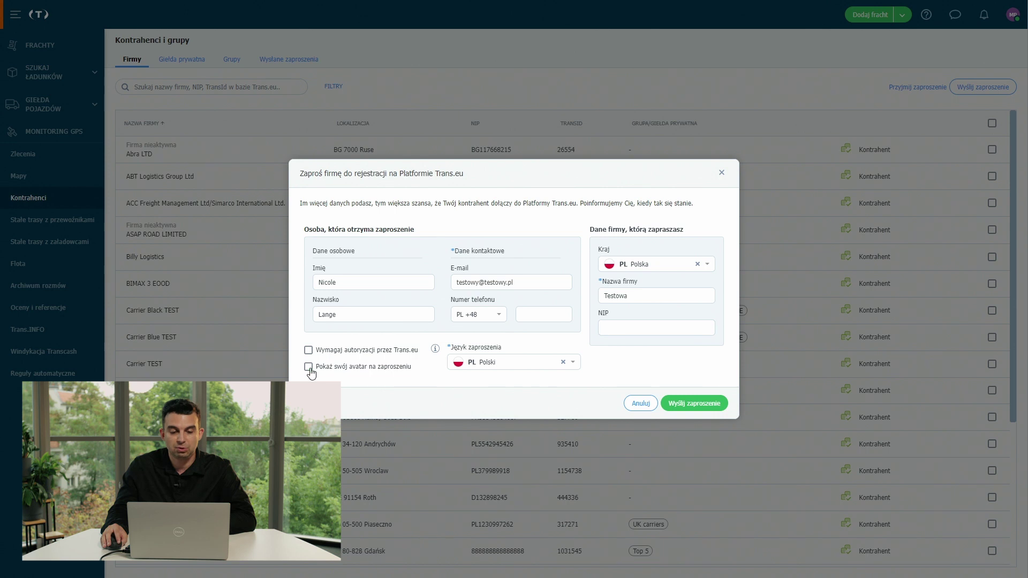
pyautogui.click(706, 409)
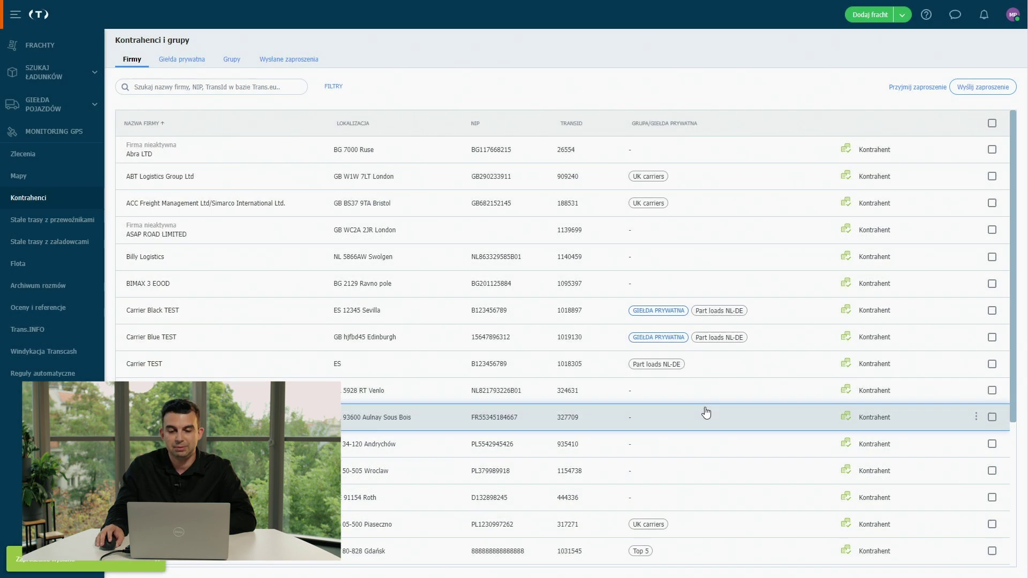